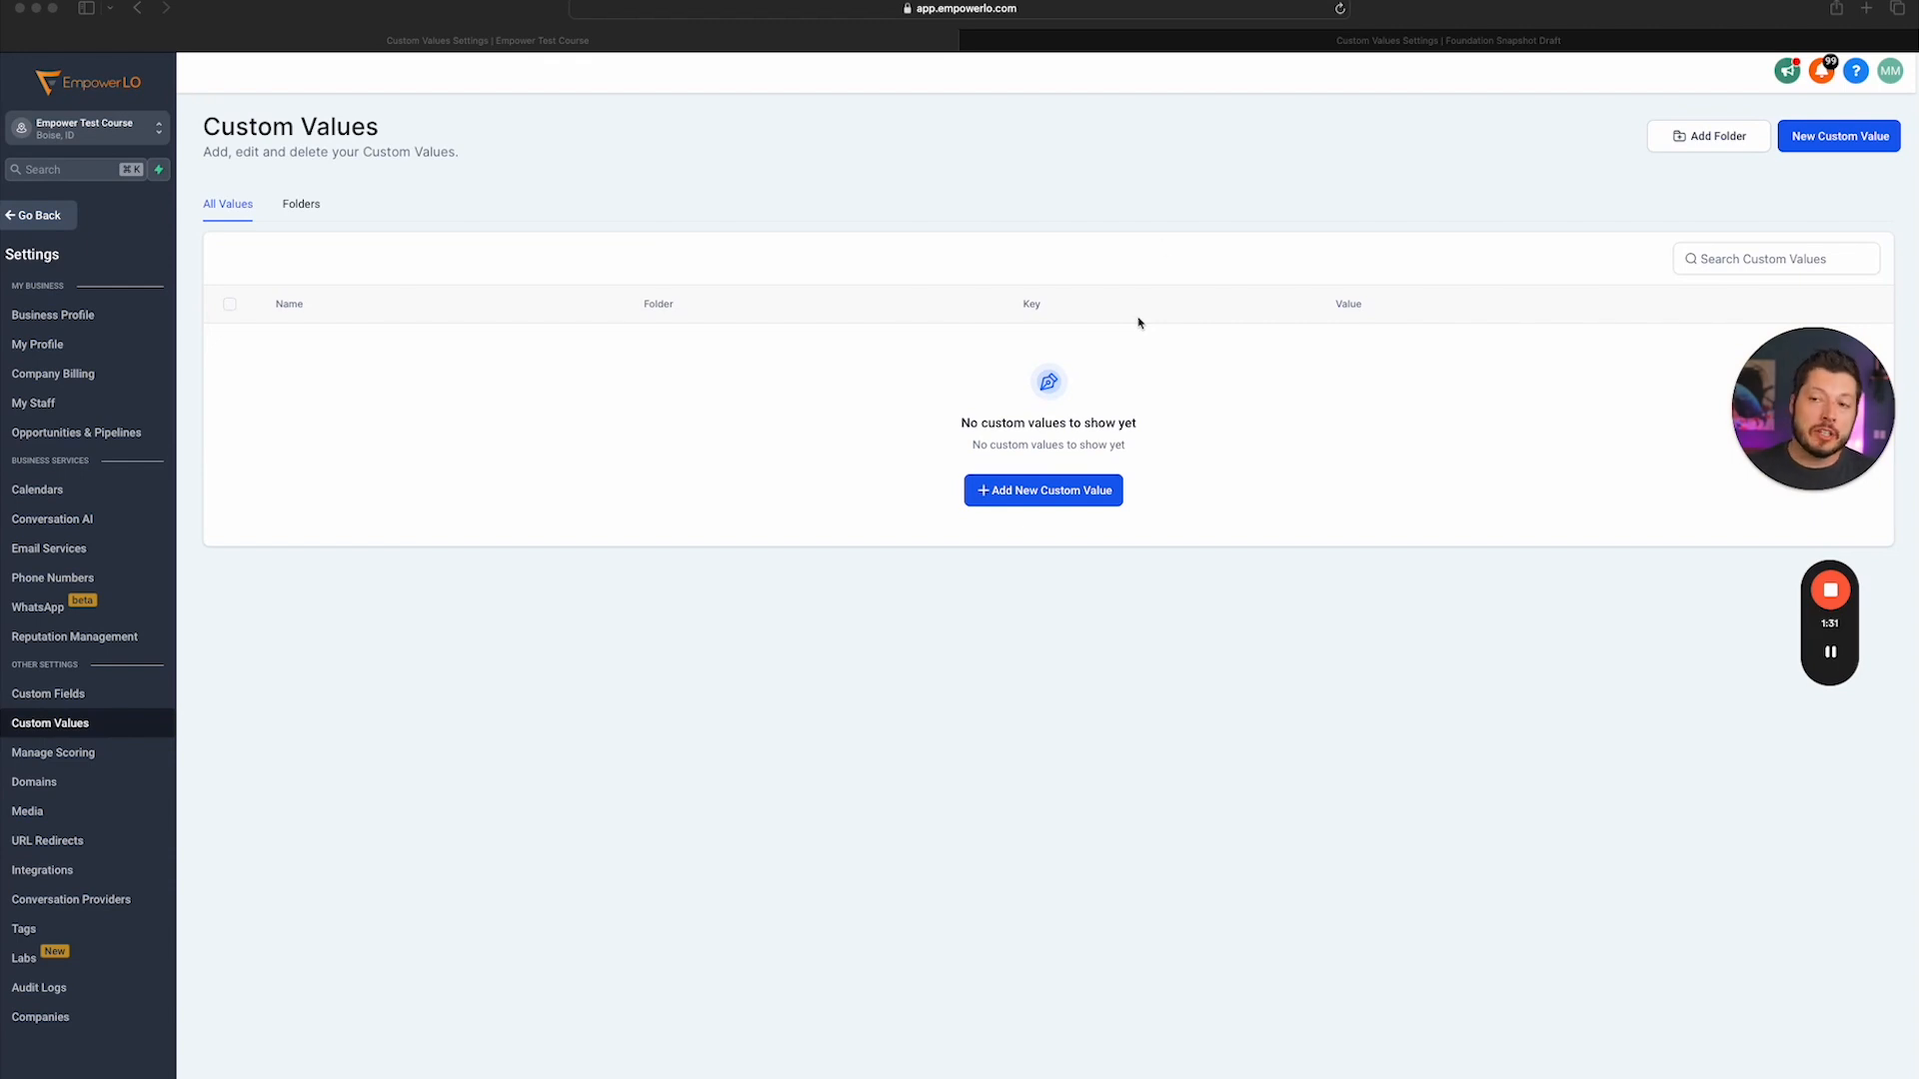
Switch to the Foundation Snapshot account's custom values and review the value of each entry in the list
left_click(1198, 34)
left_click(1202, 44)
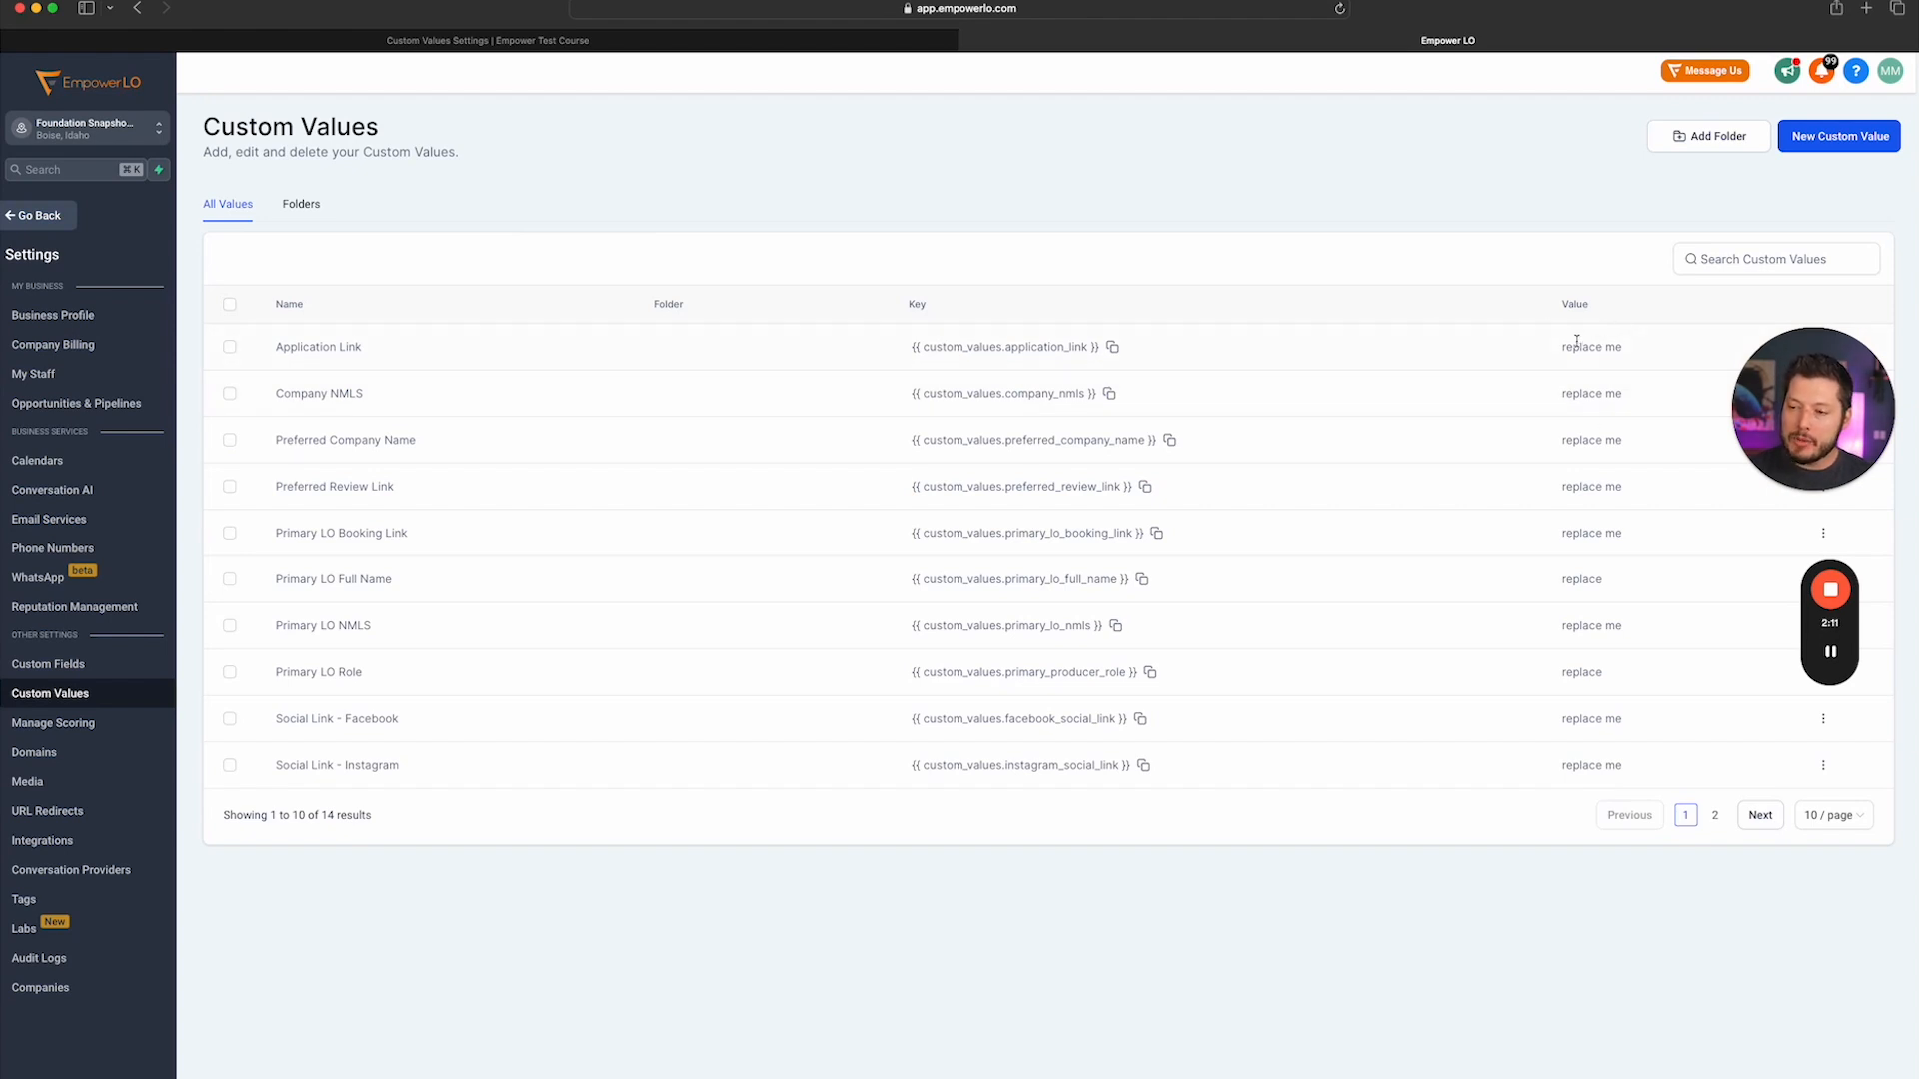
left_click_drag(1560, 347, 1629, 470)
left_click(1628, 470)
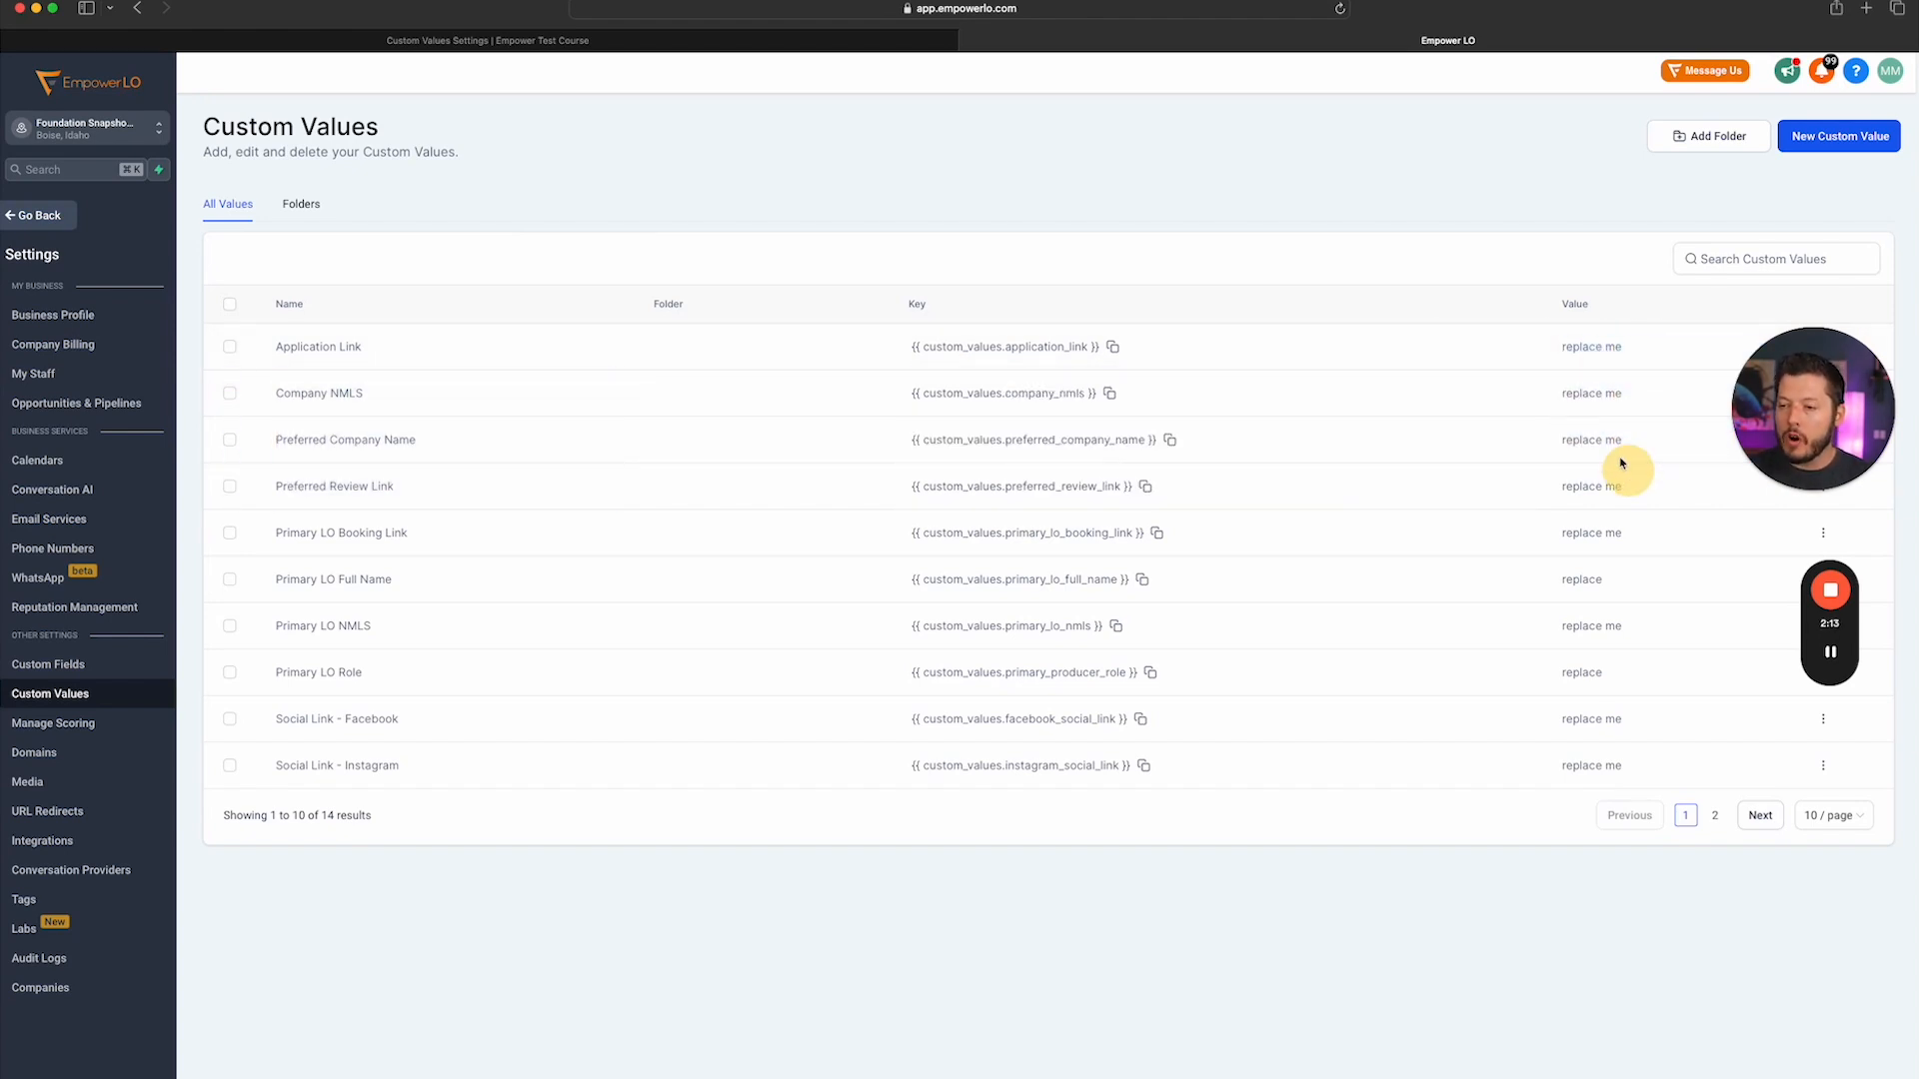
left_click(1581, 348)
left_click(1606, 347)
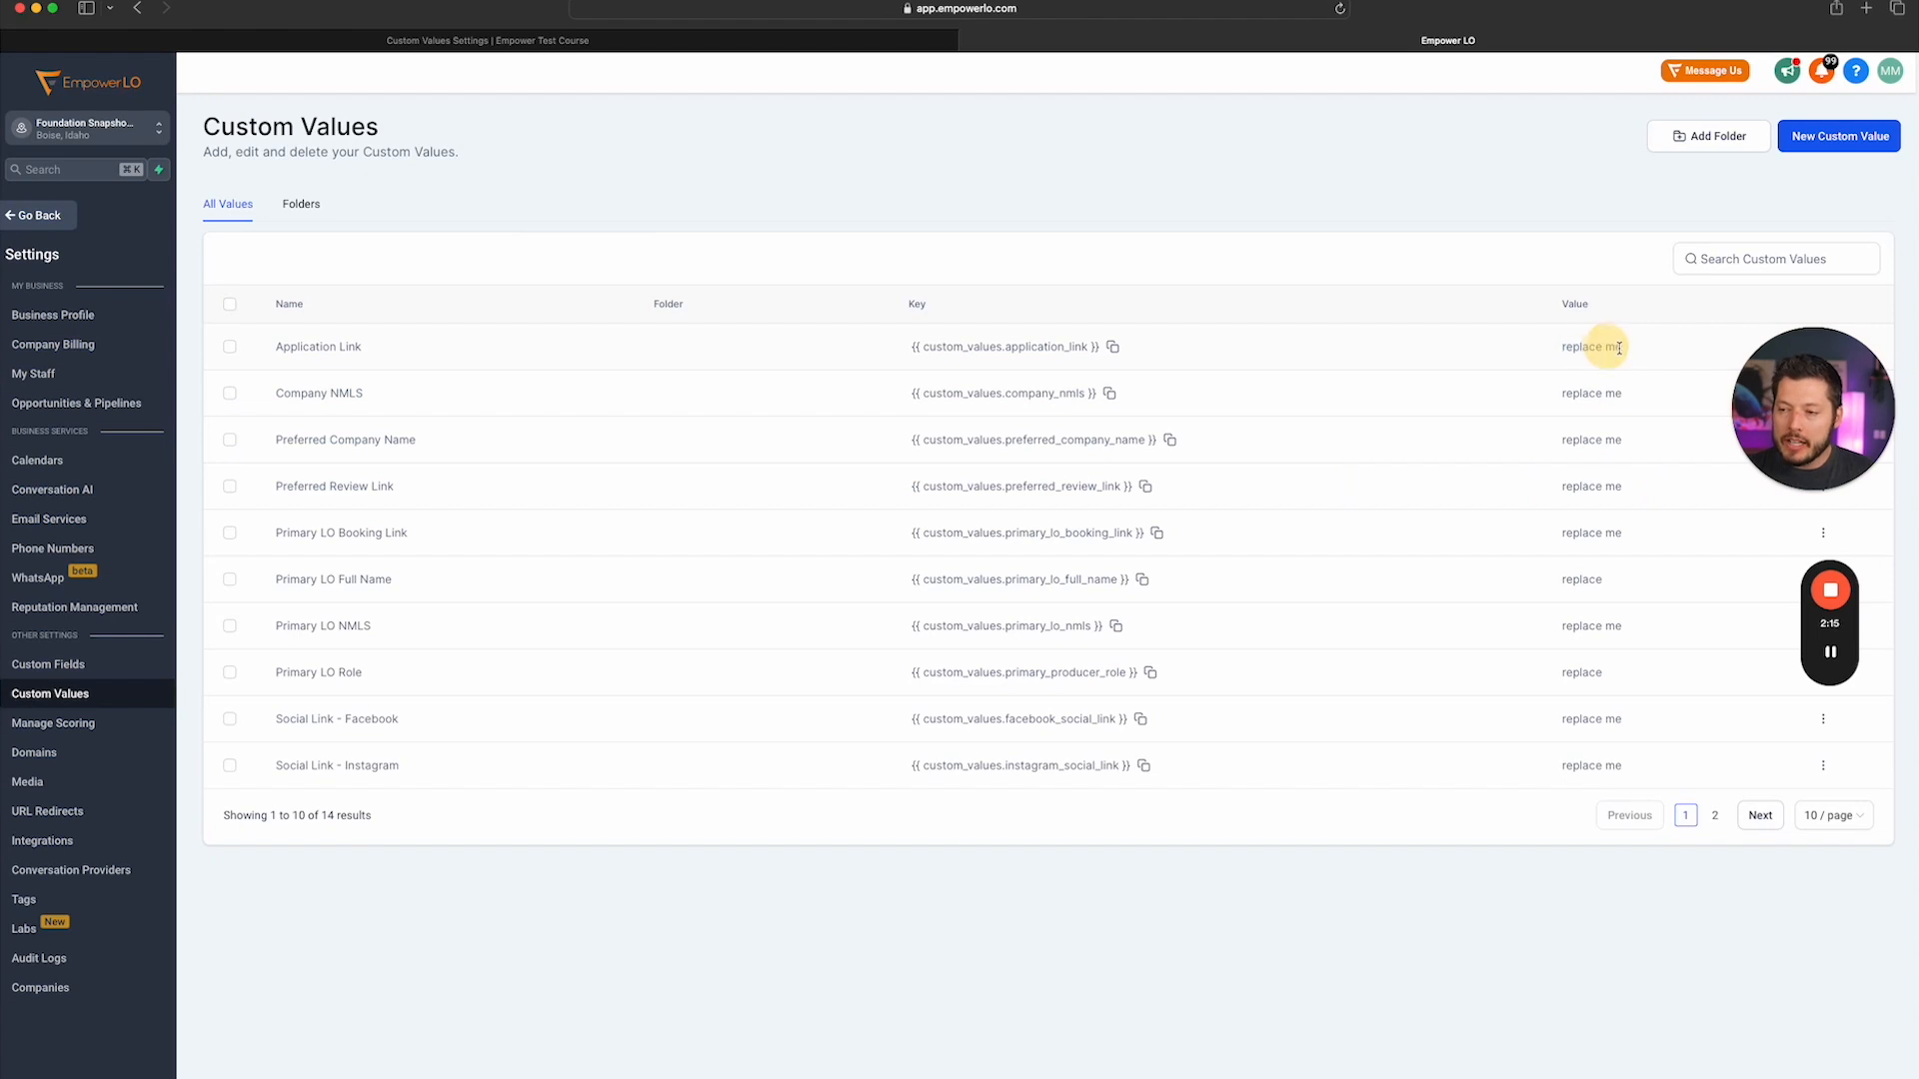
left_click_drag(1825, 345, 1318, 62)
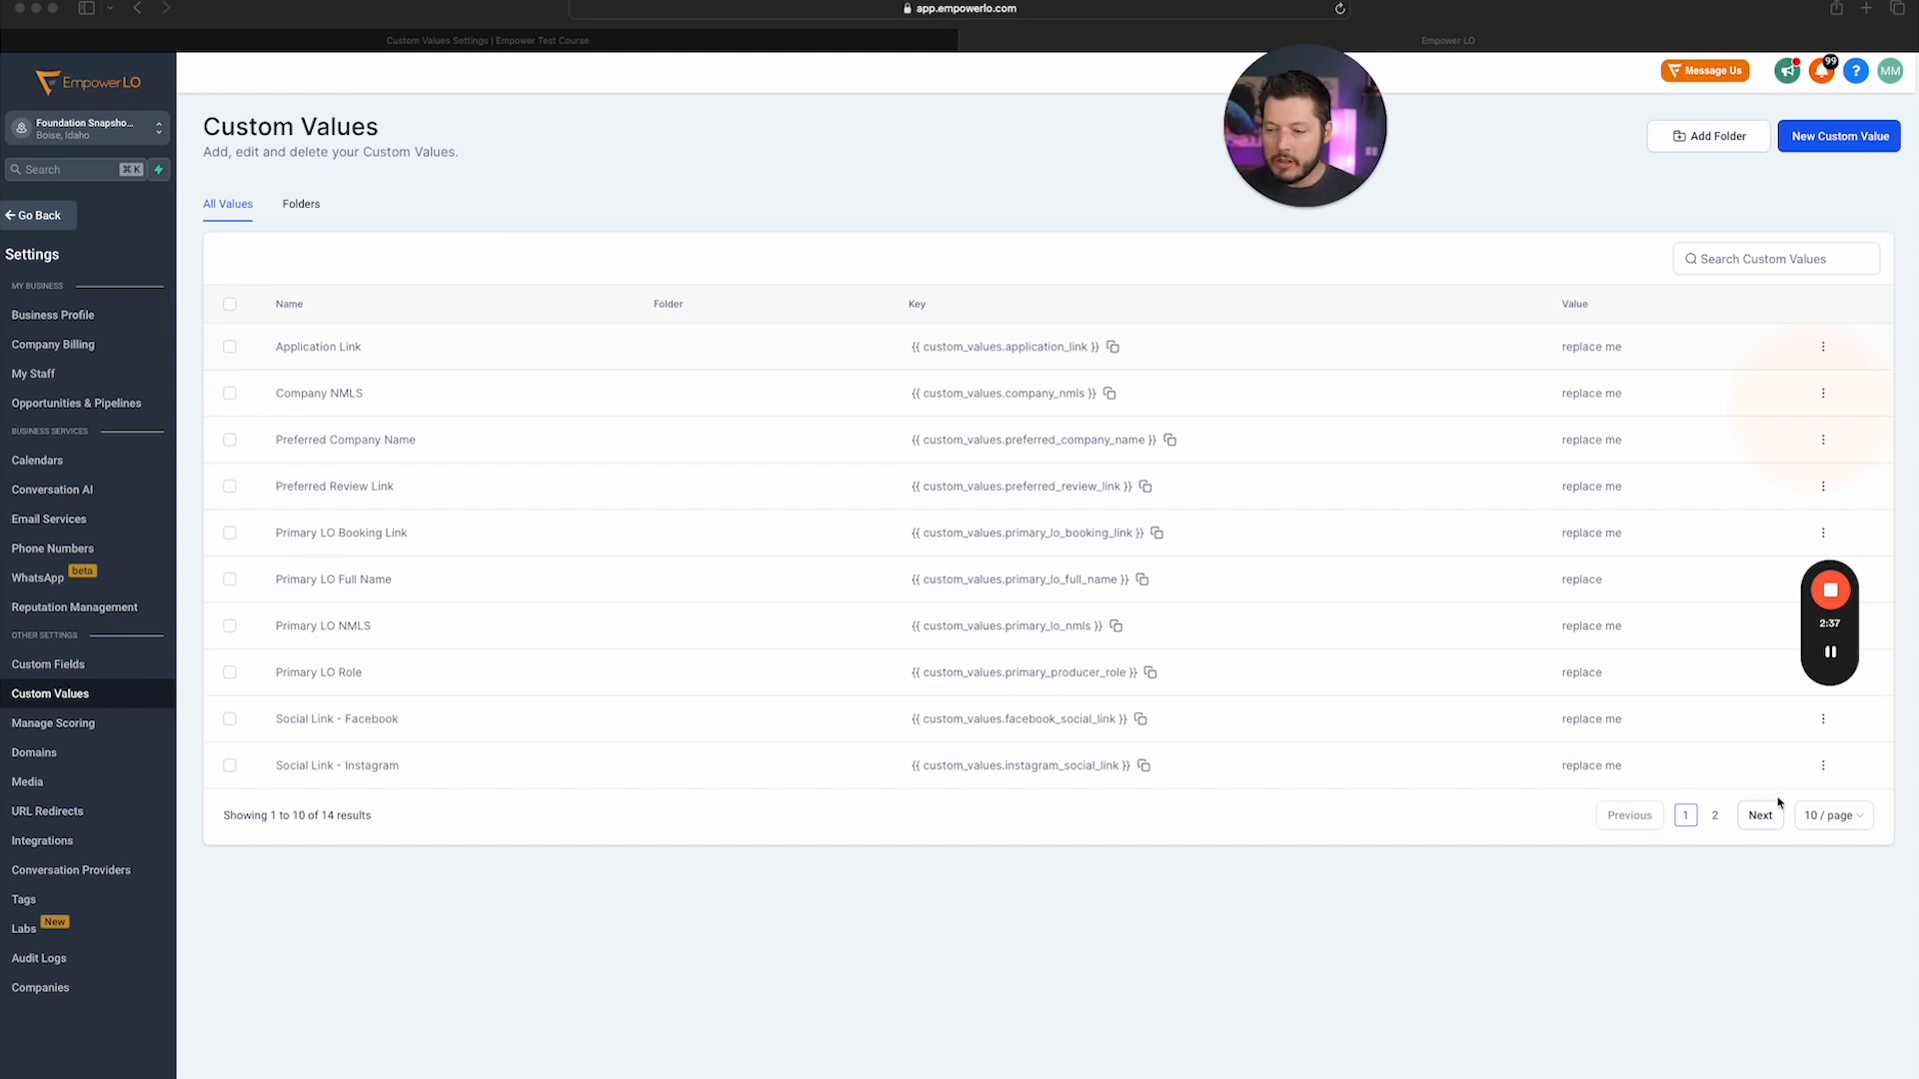
Examine the Unsubscribe Link value on the list's second page and check the account's custom value folders
left_click(1721, 819)
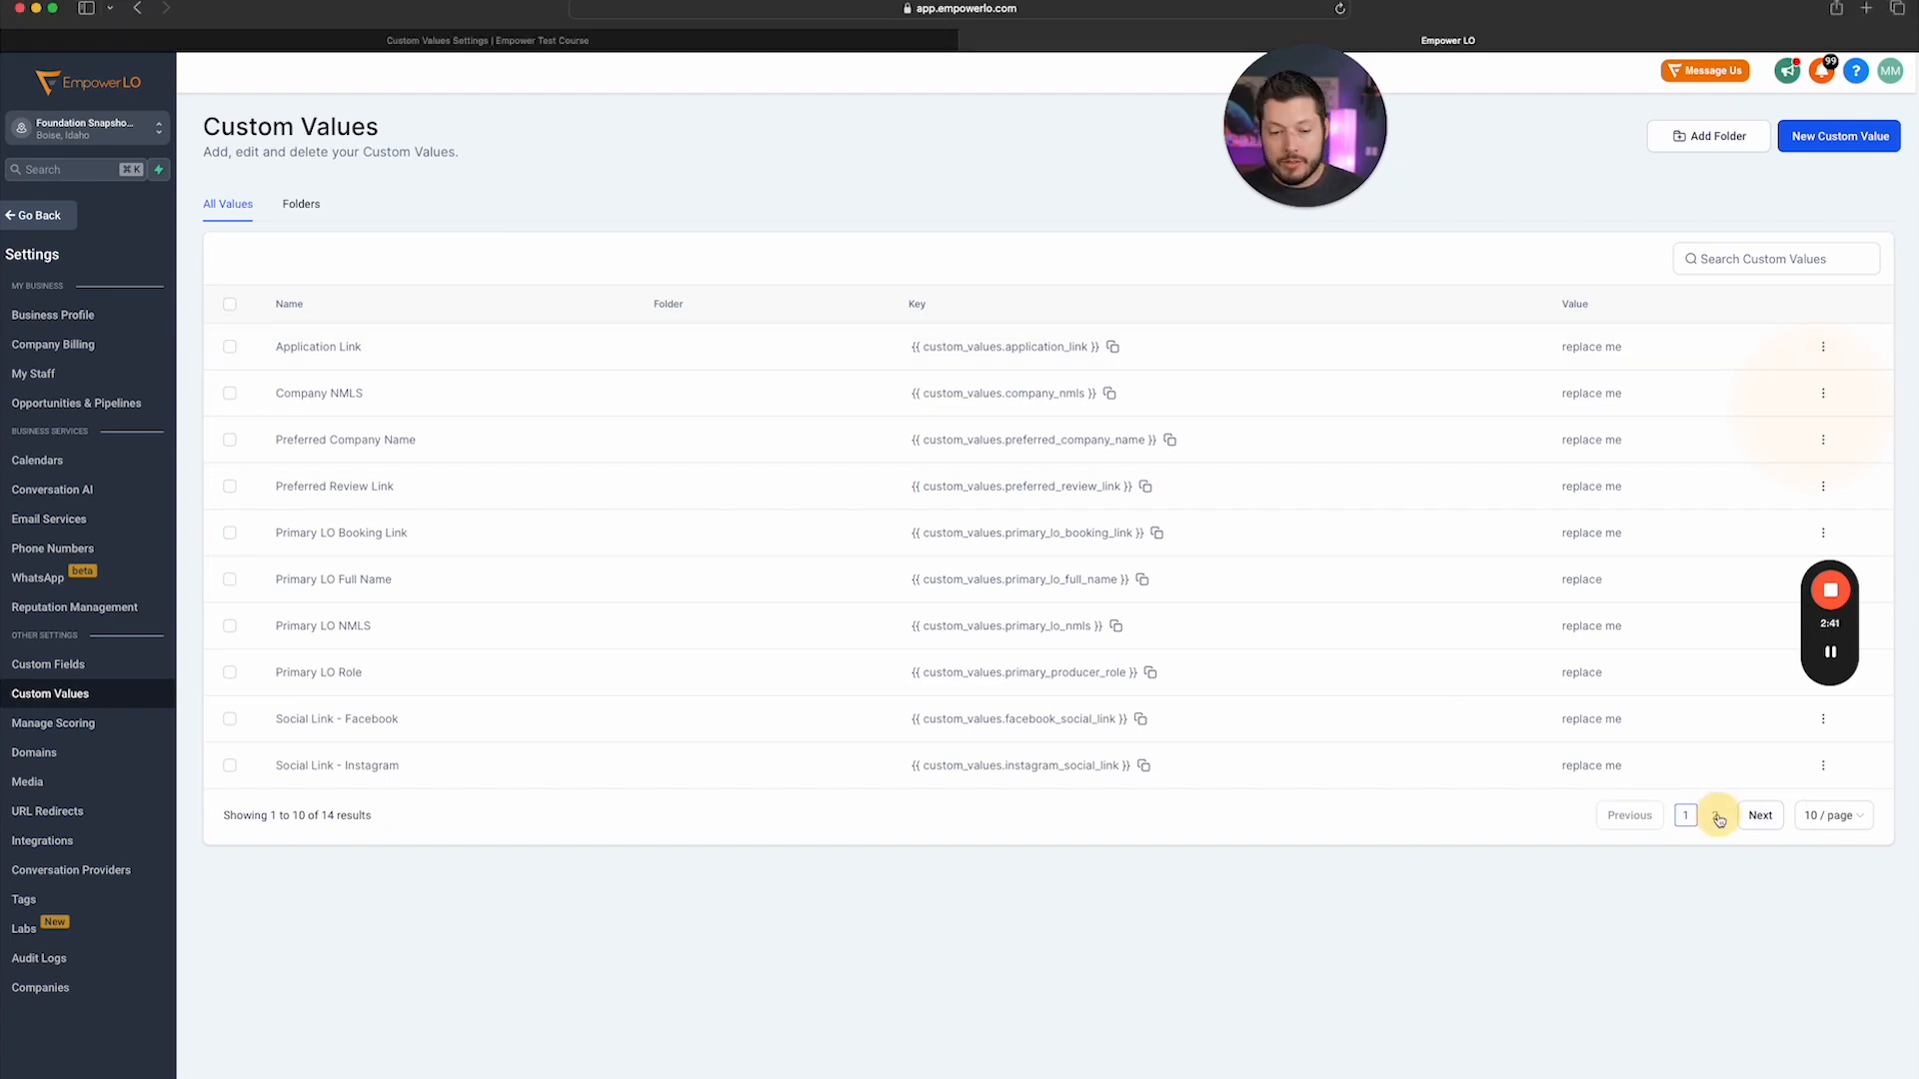
left_click(1713, 815)
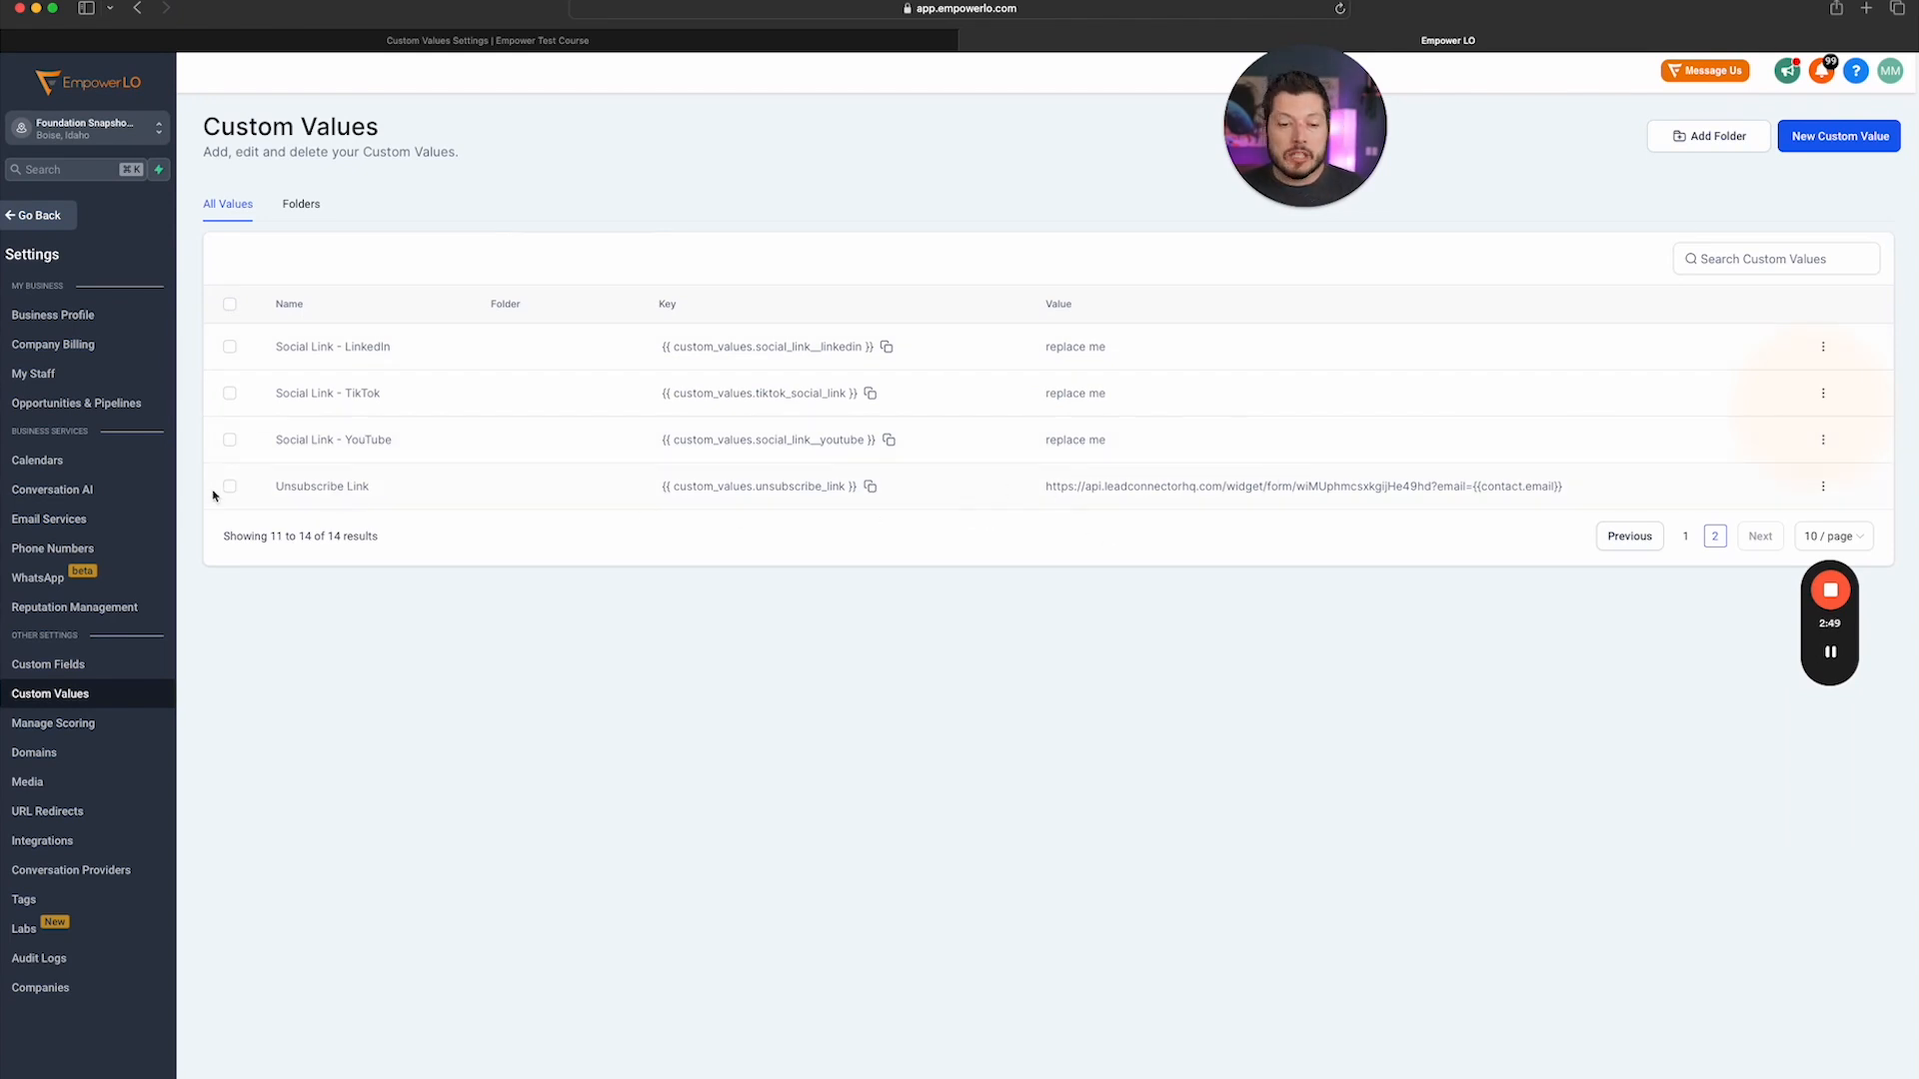
left_click_drag(1040, 487, 1628, 484)
left_click(1244, 486)
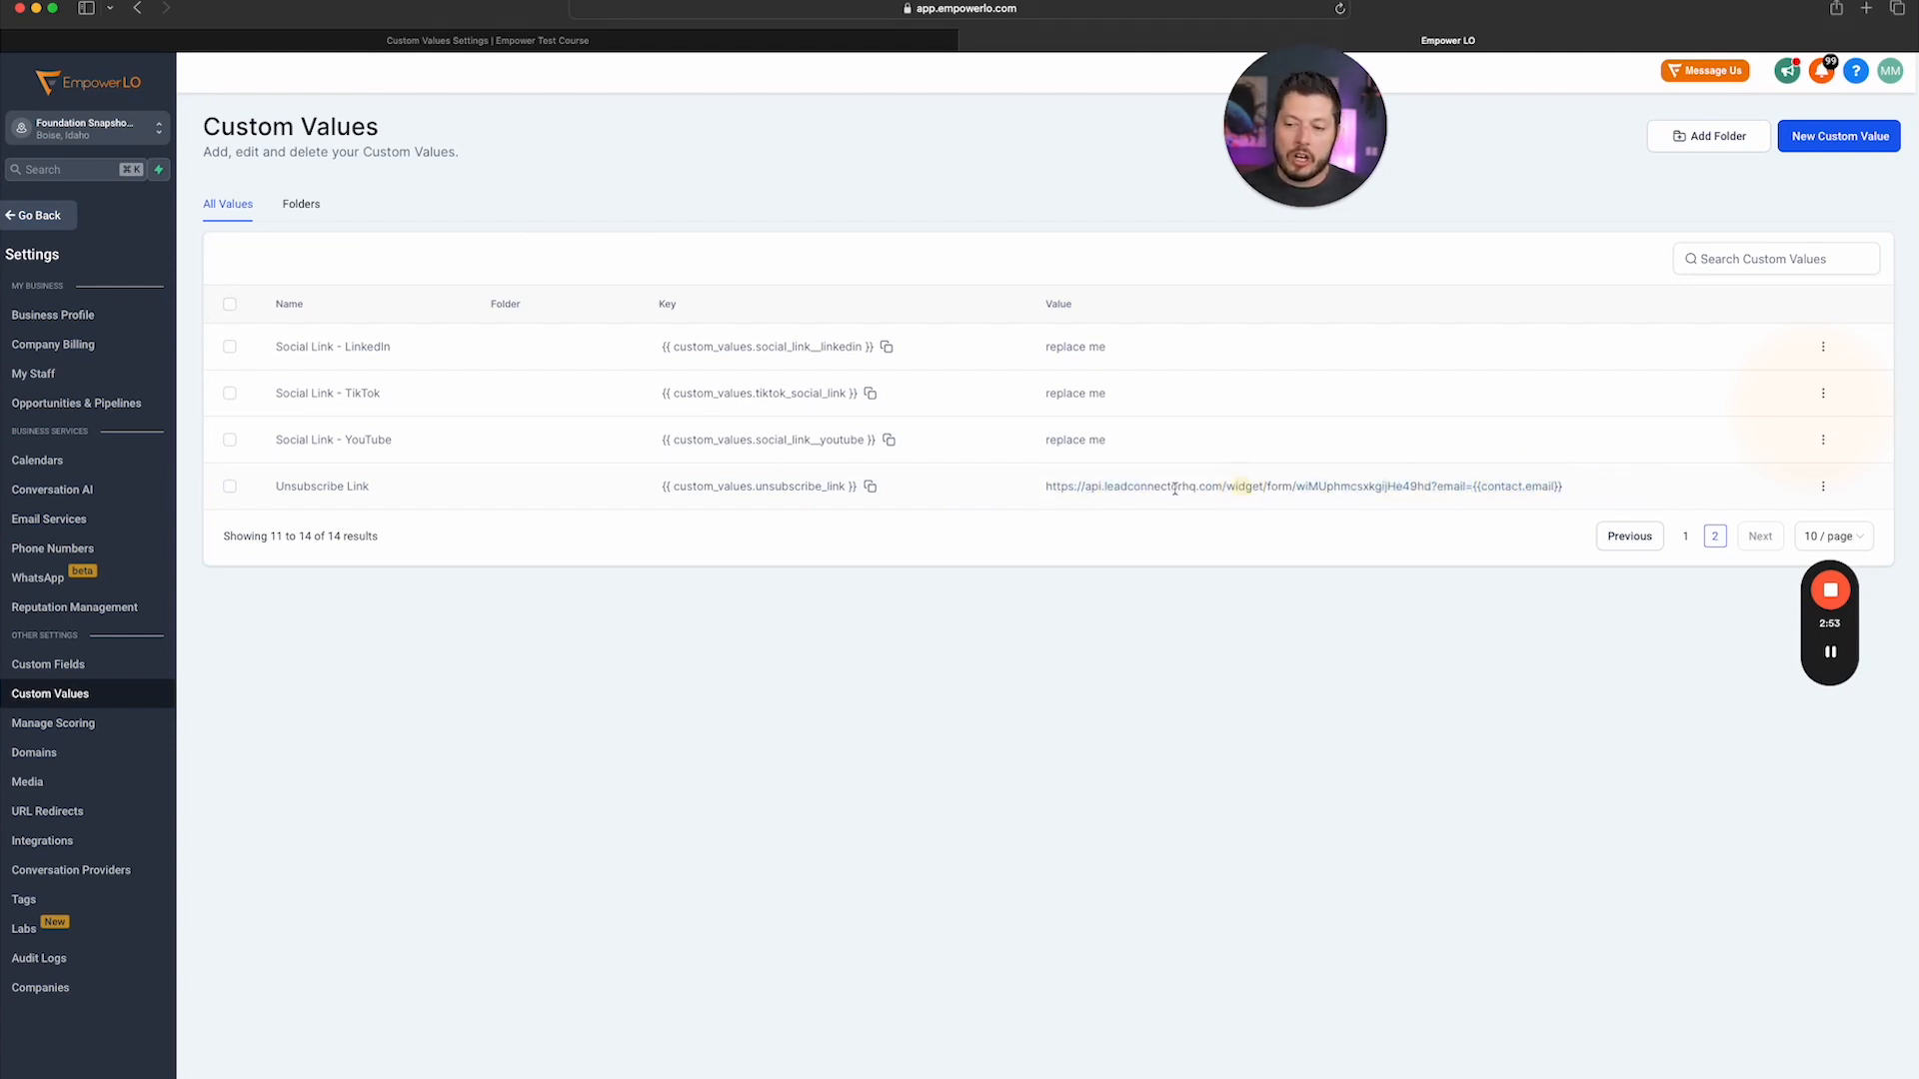
left_click_drag(1044, 488, 1633, 484)
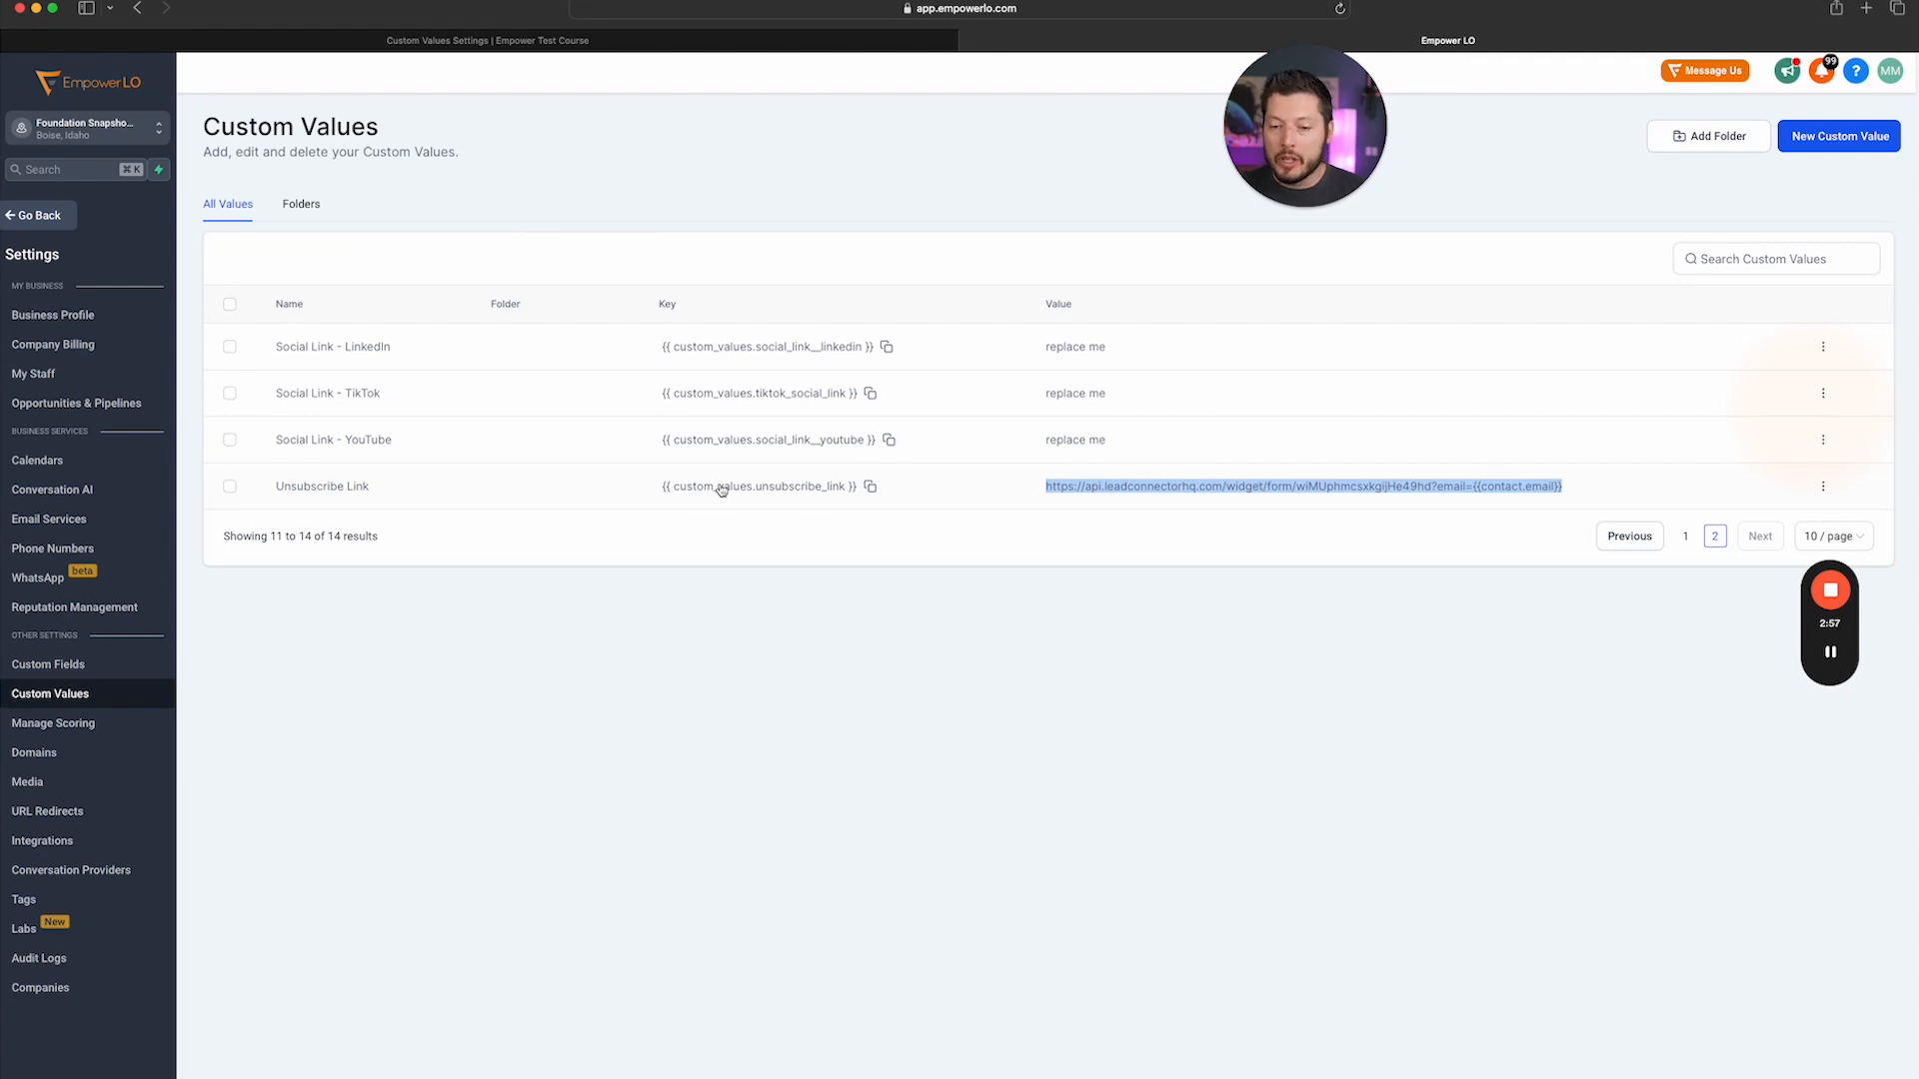
left_click(1056, 485)
left_click_drag(1056, 485, 1575, 474)
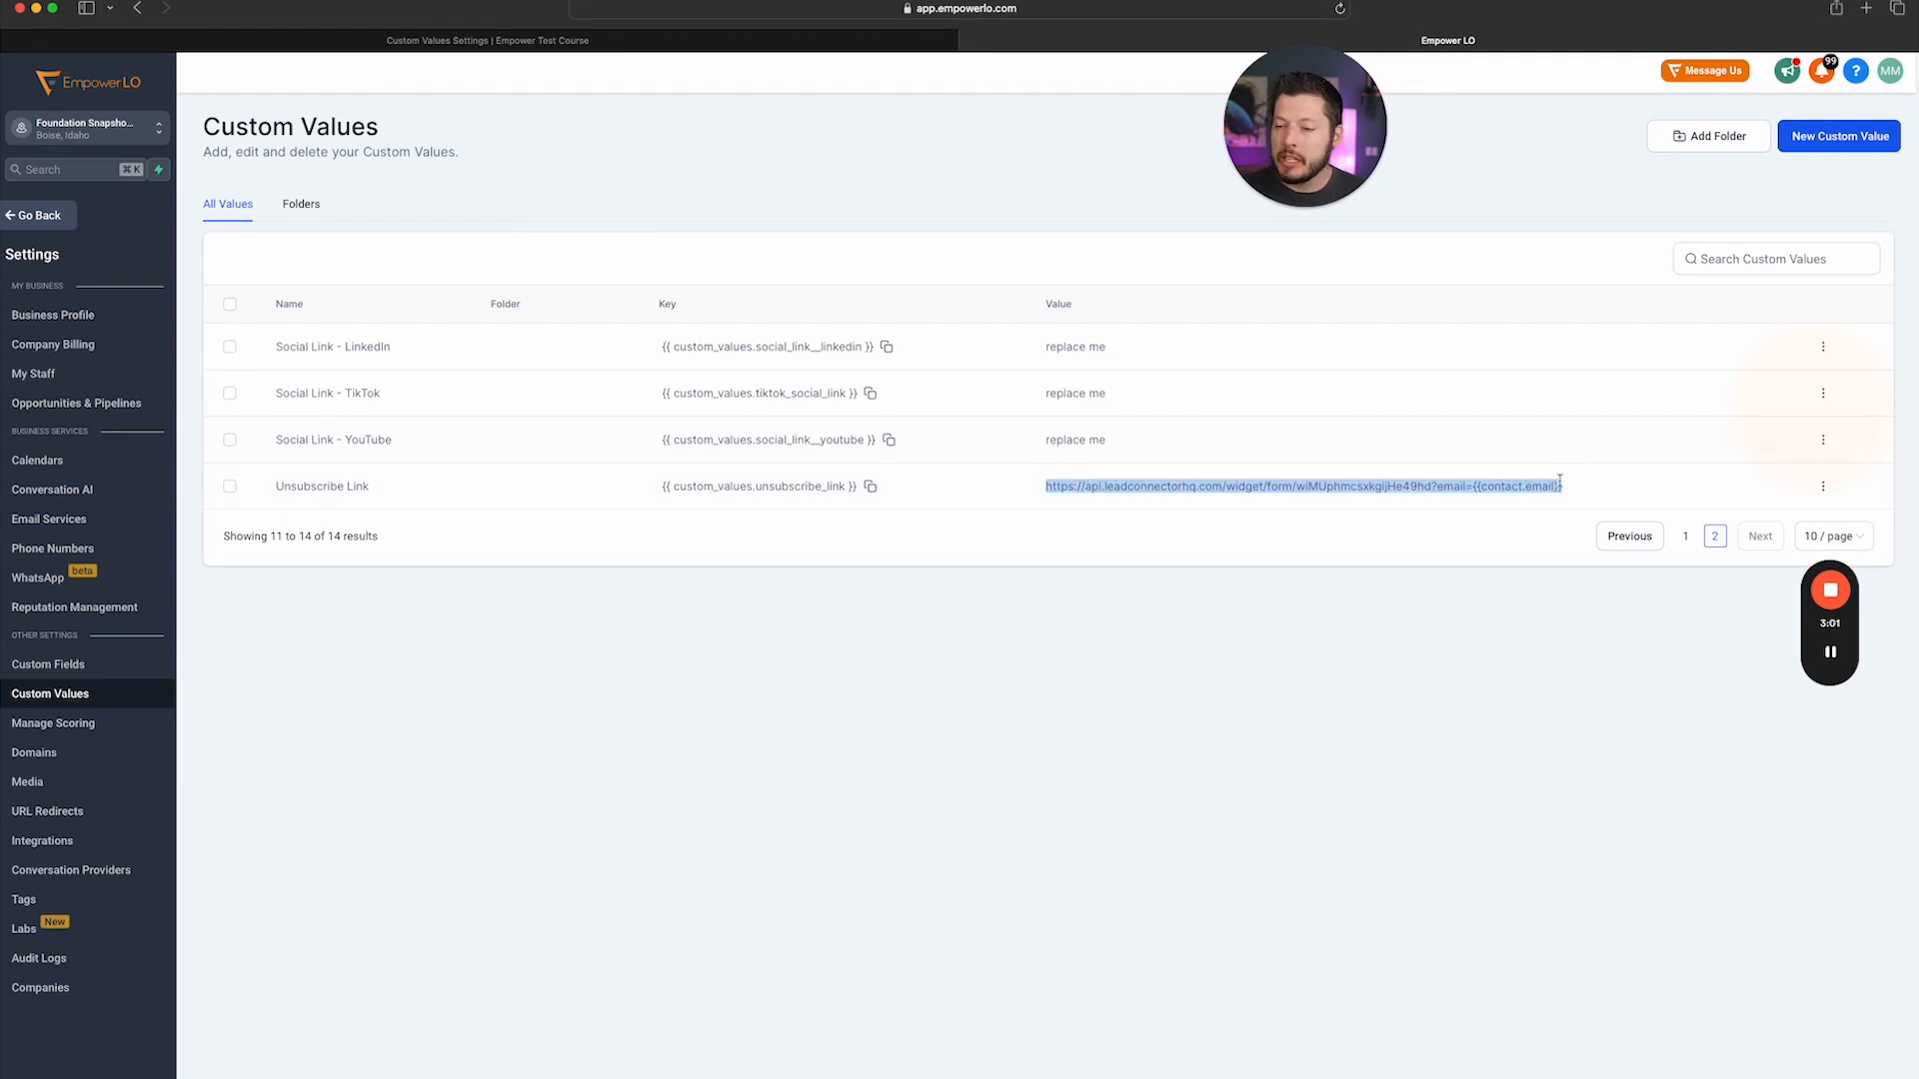
left_click(1158, 480)
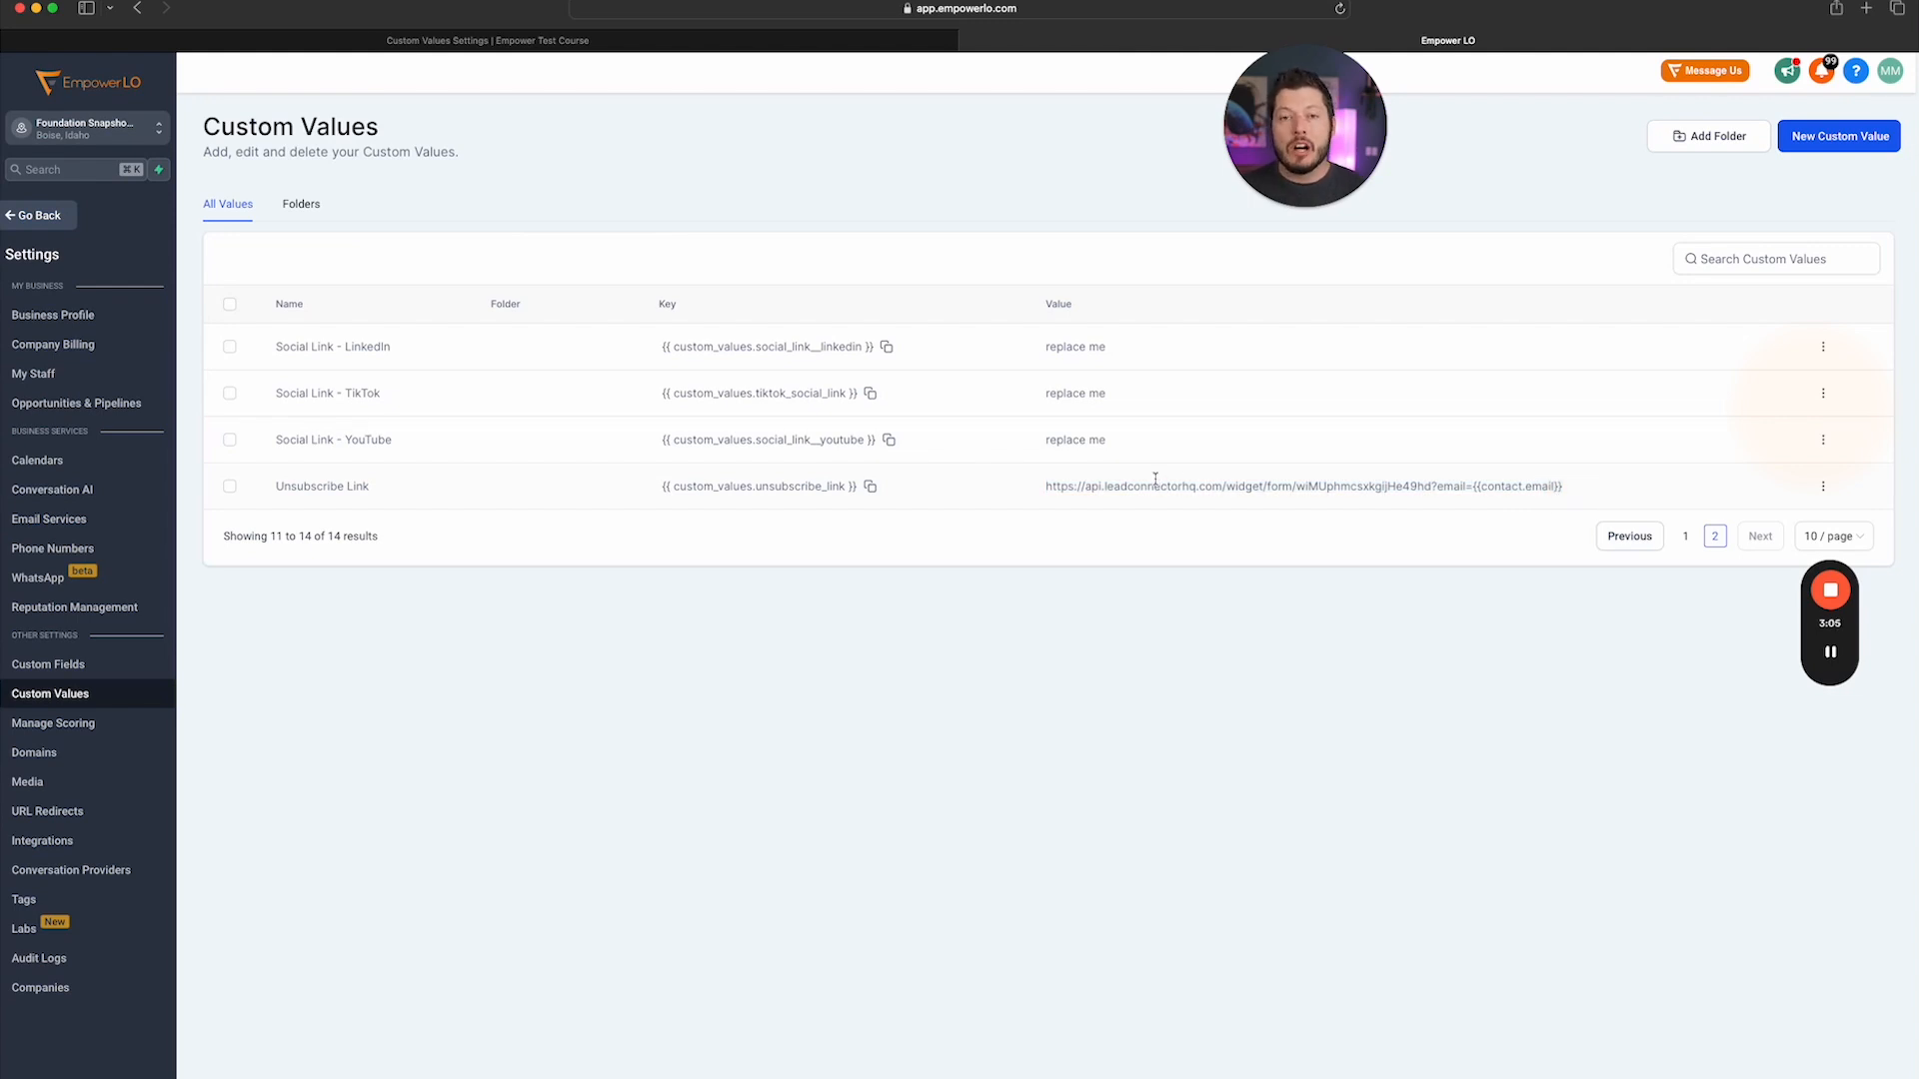
left_click_drag(1044, 487, 1580, 500)
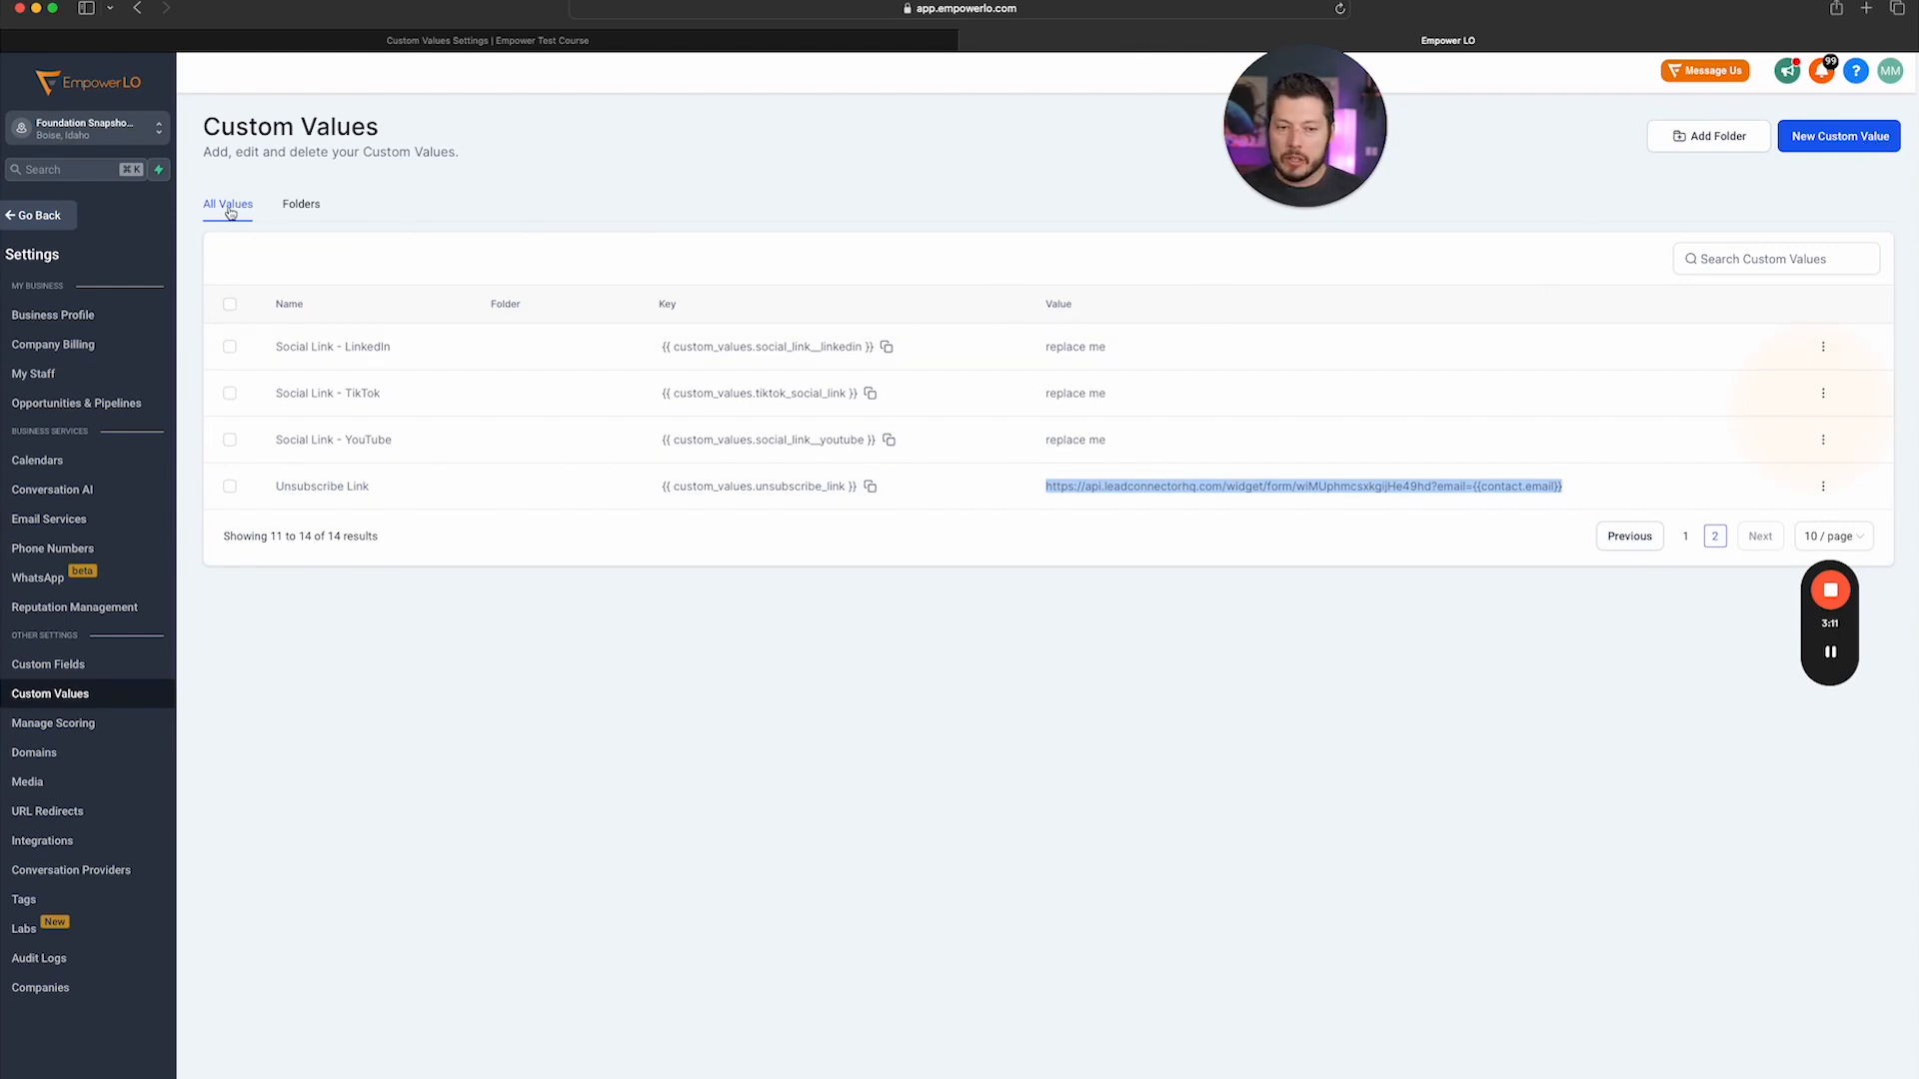
left_click(312, 208)
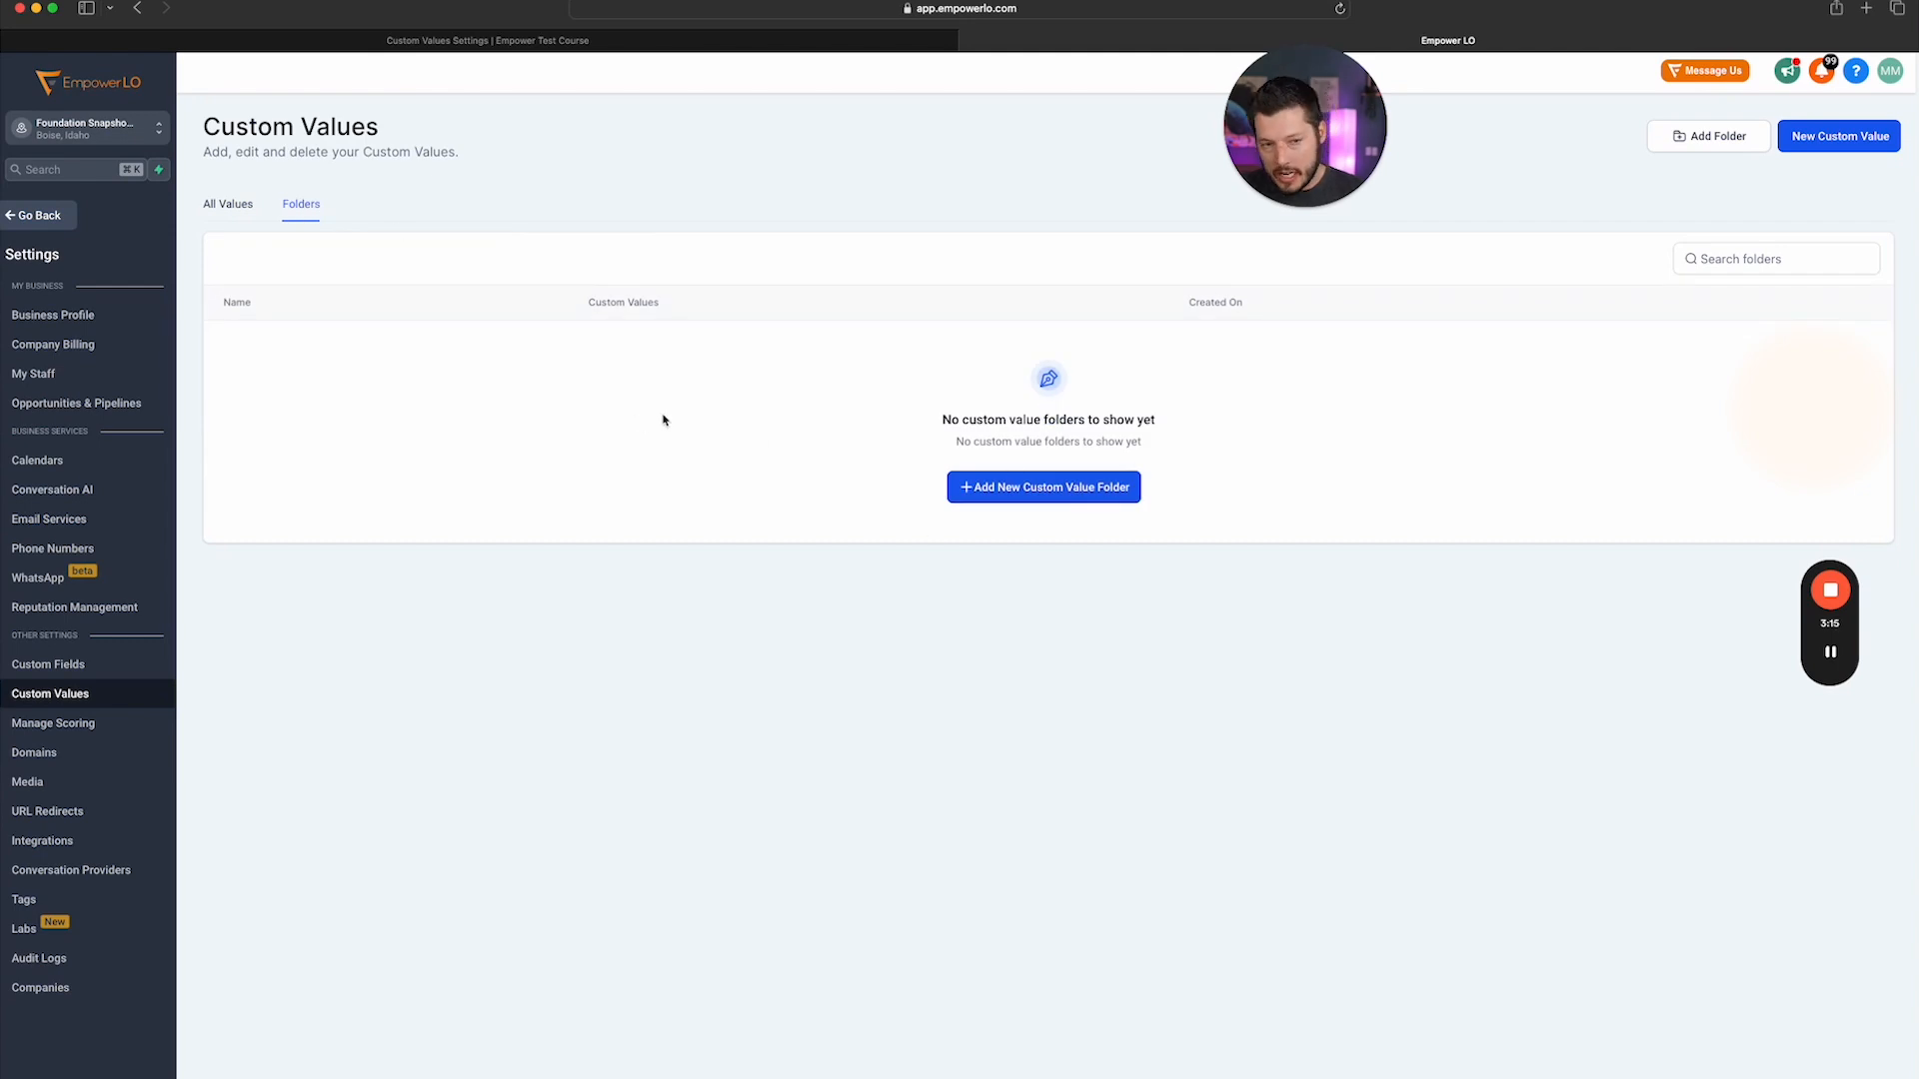
left_click(224, 204)
left_click(1858, 145)
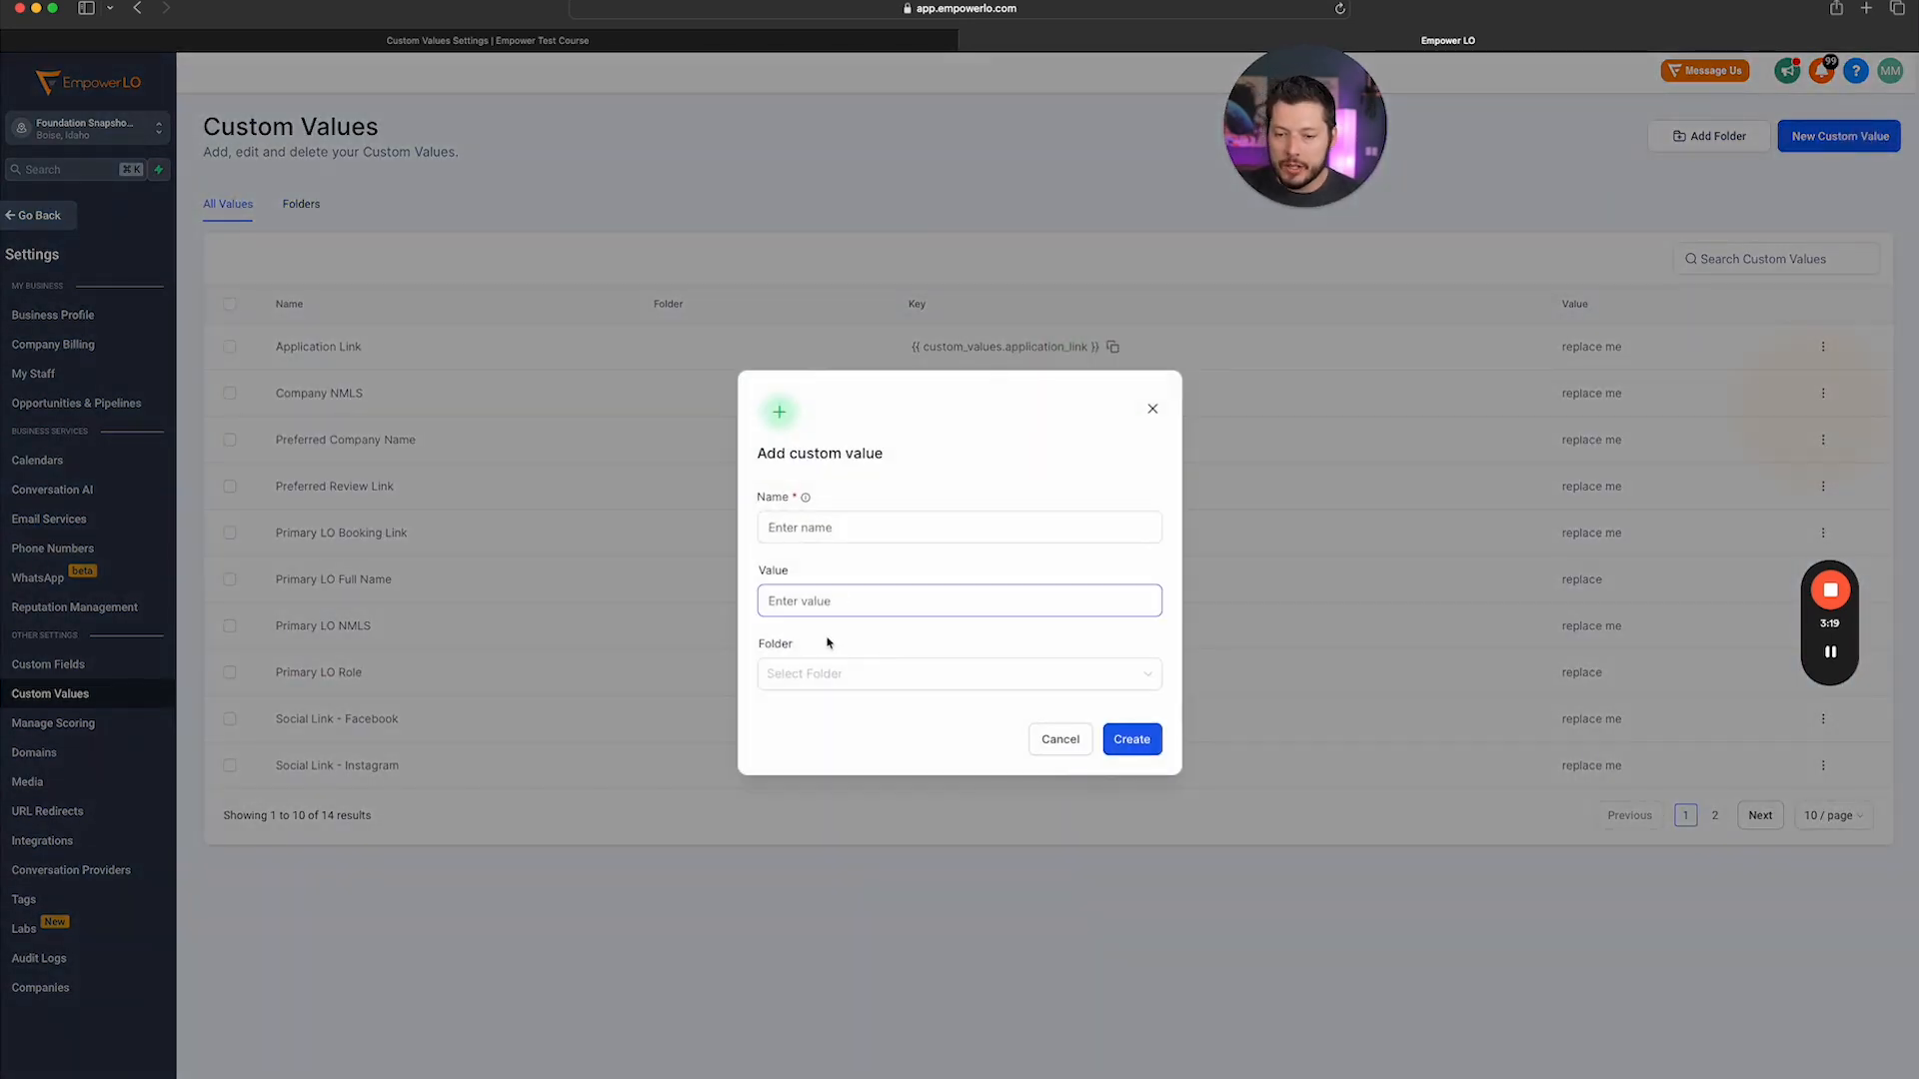
left_click(884, 677)
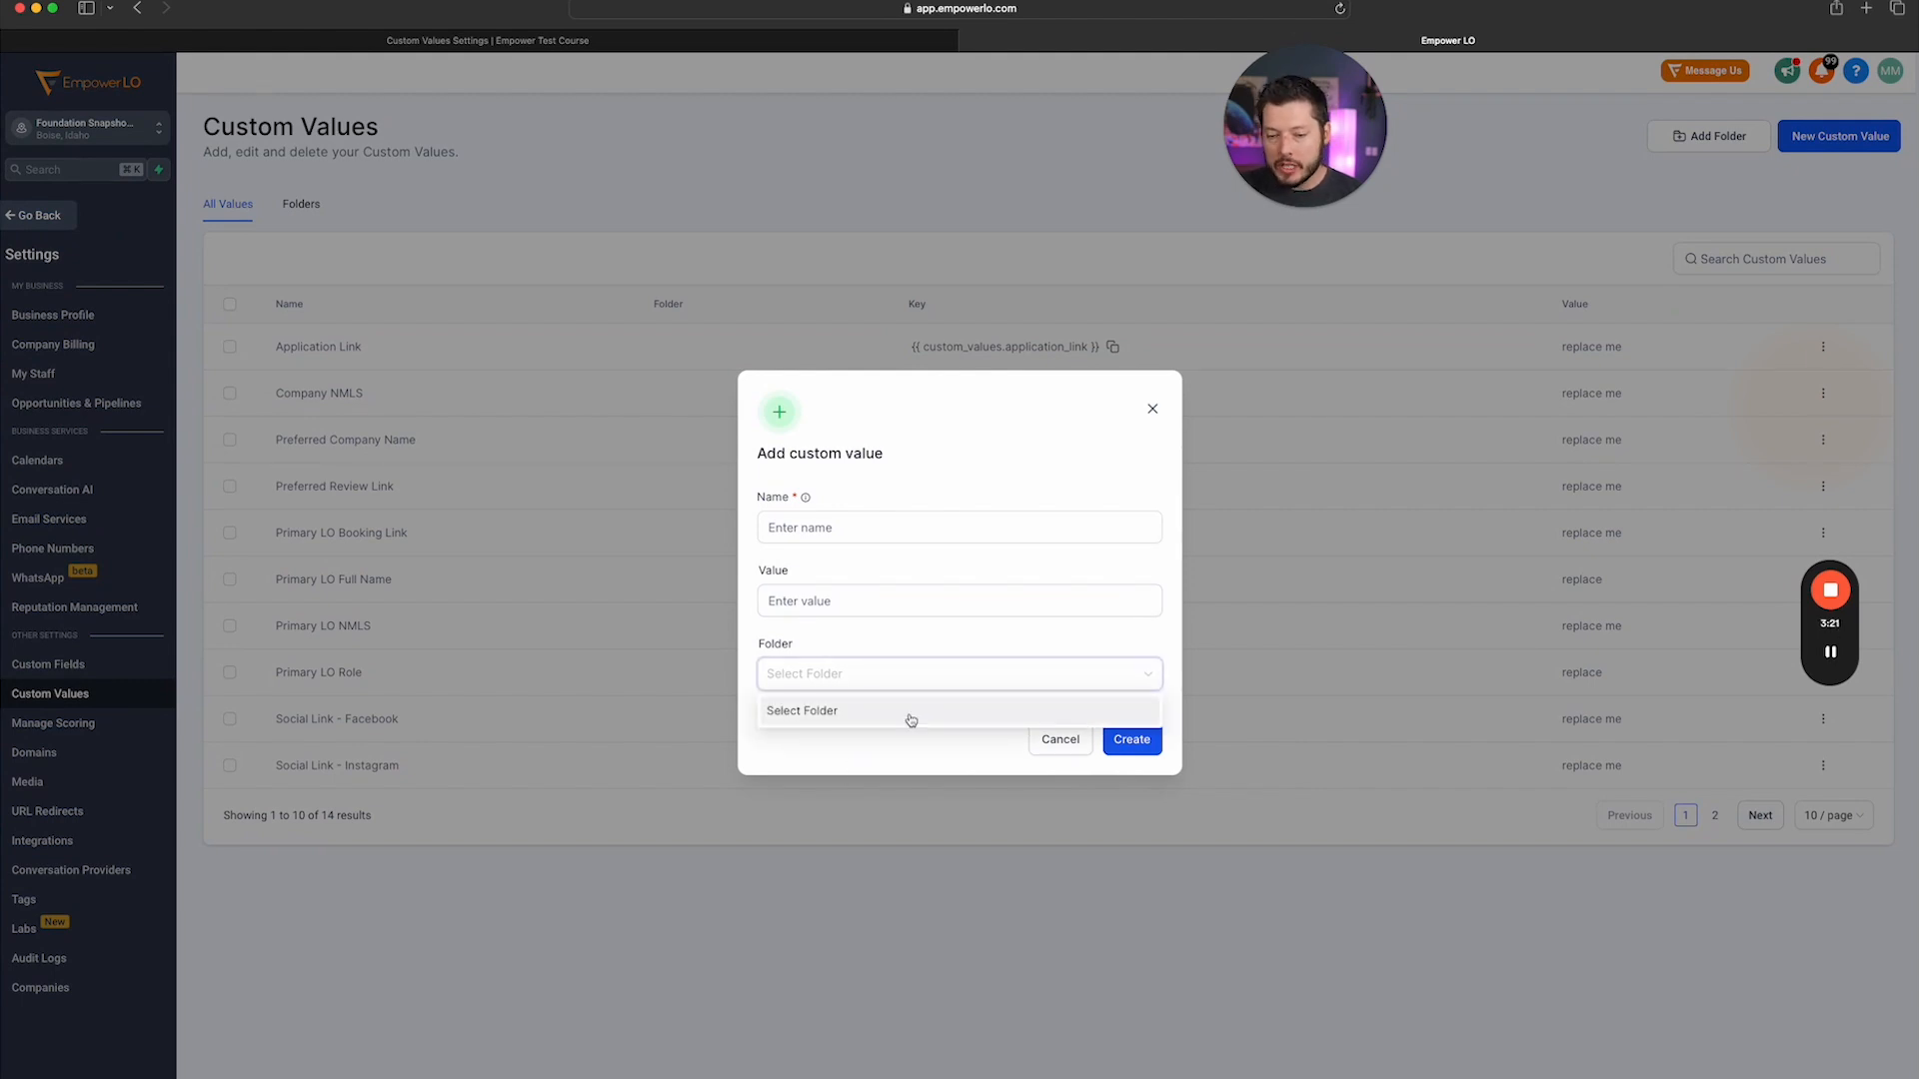
left_click(865, 673)
left_click(822, 521)
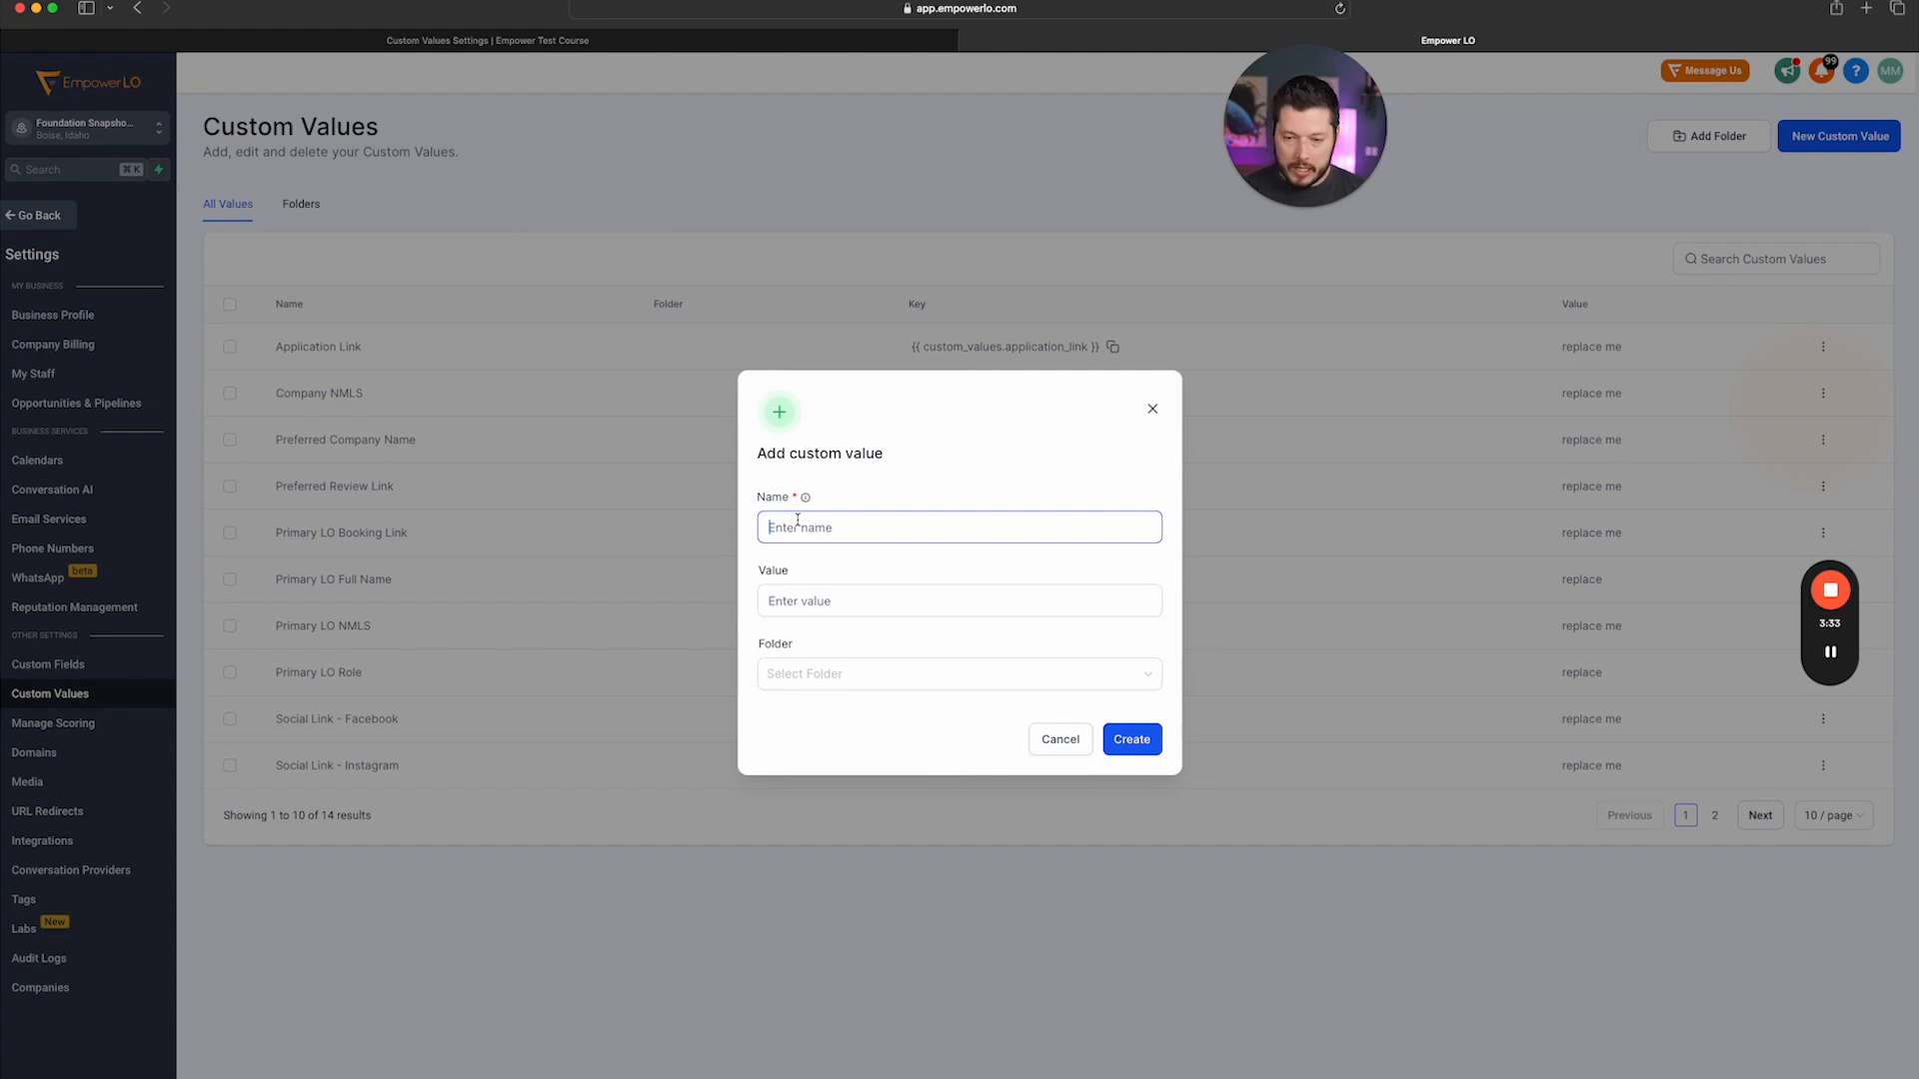
type("Apli")
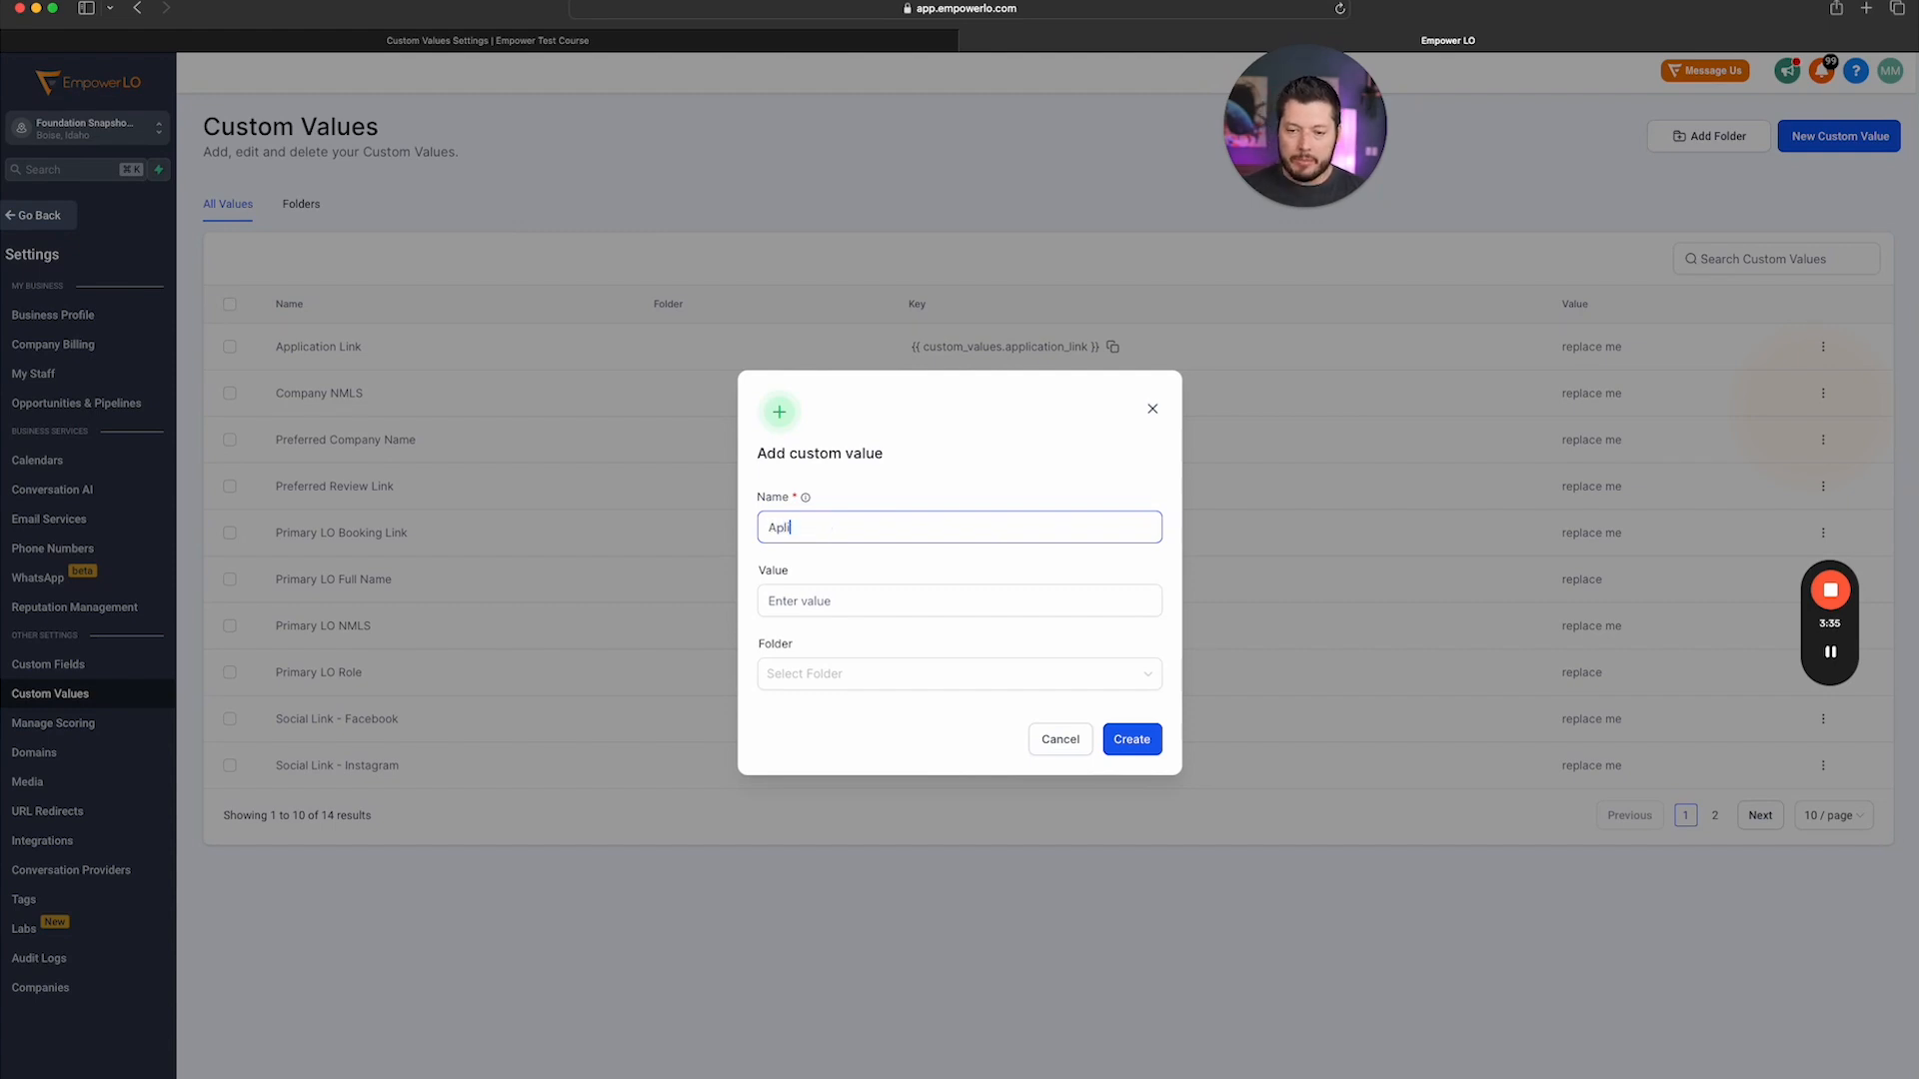
left_click(1061, 746)
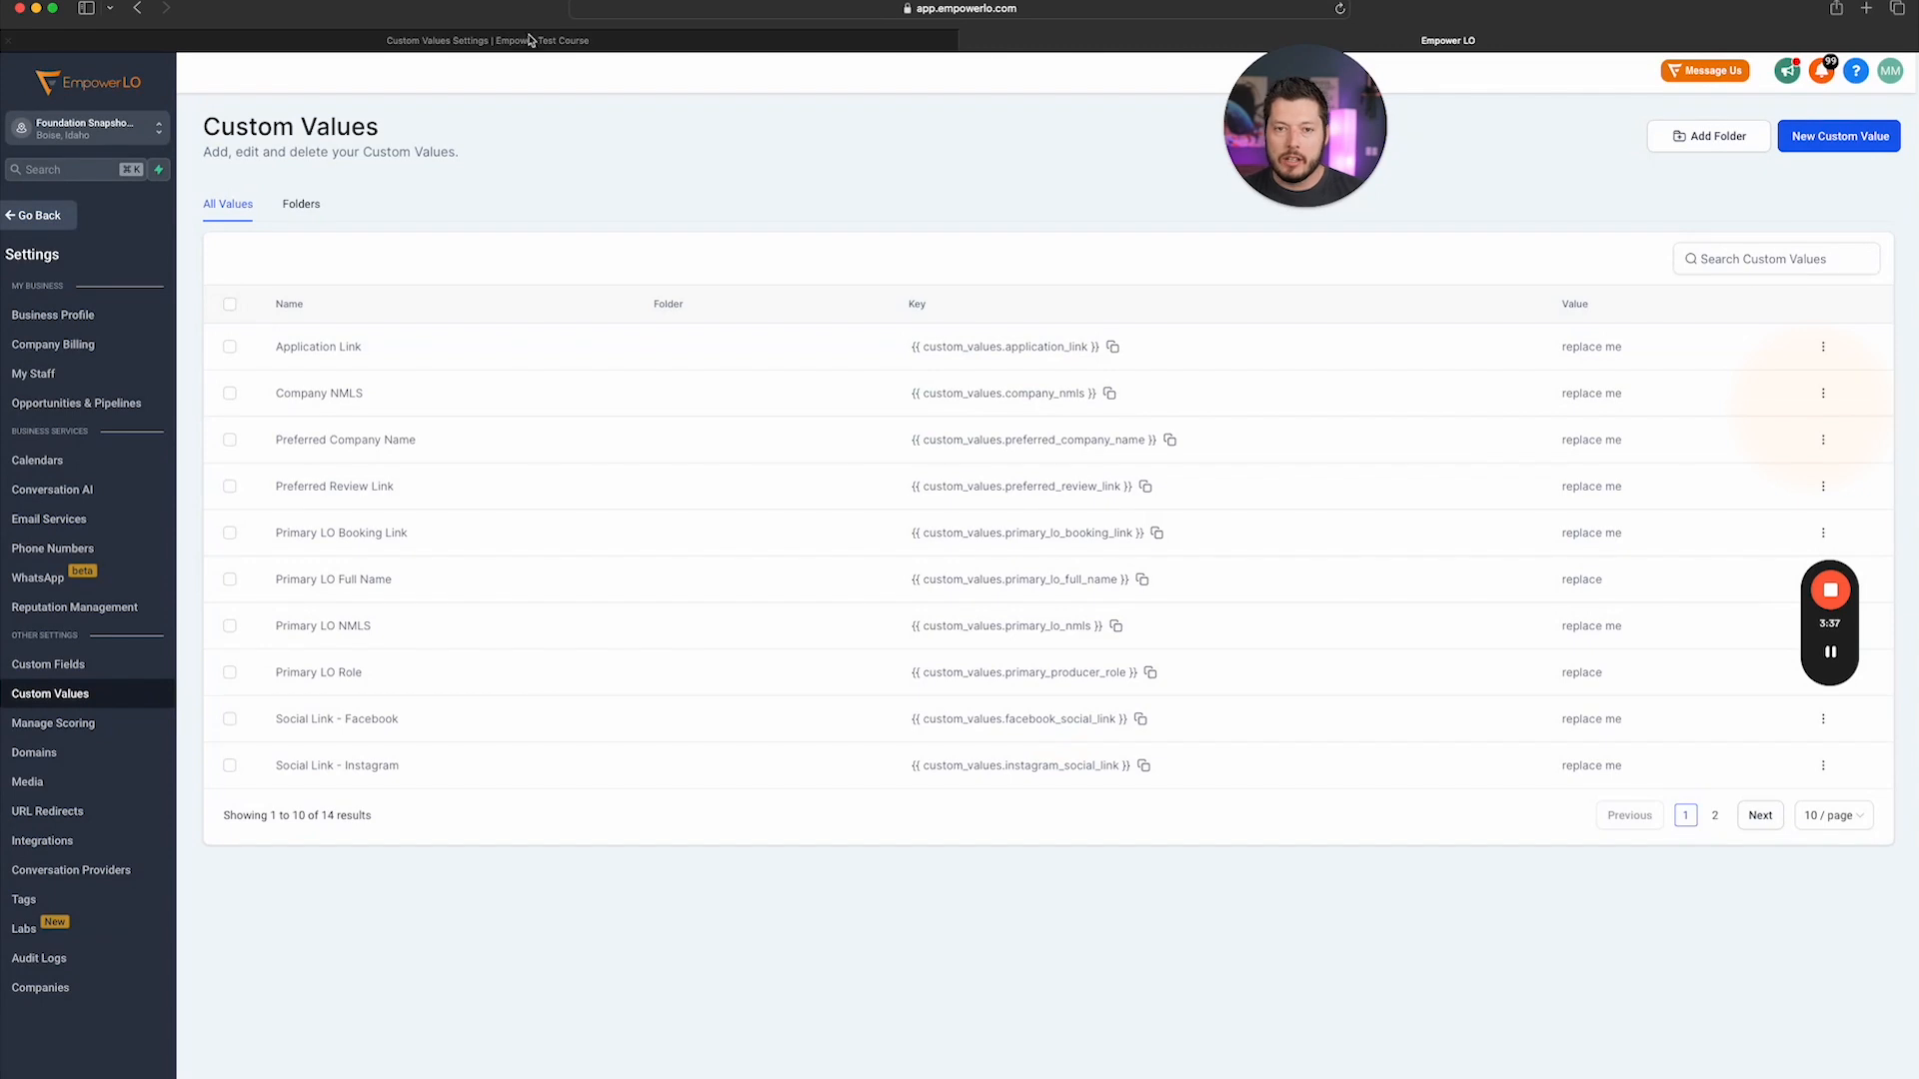
left_click(527, 40)
left_click(1092, 491)
left_click(877, 521)
type("Applica")
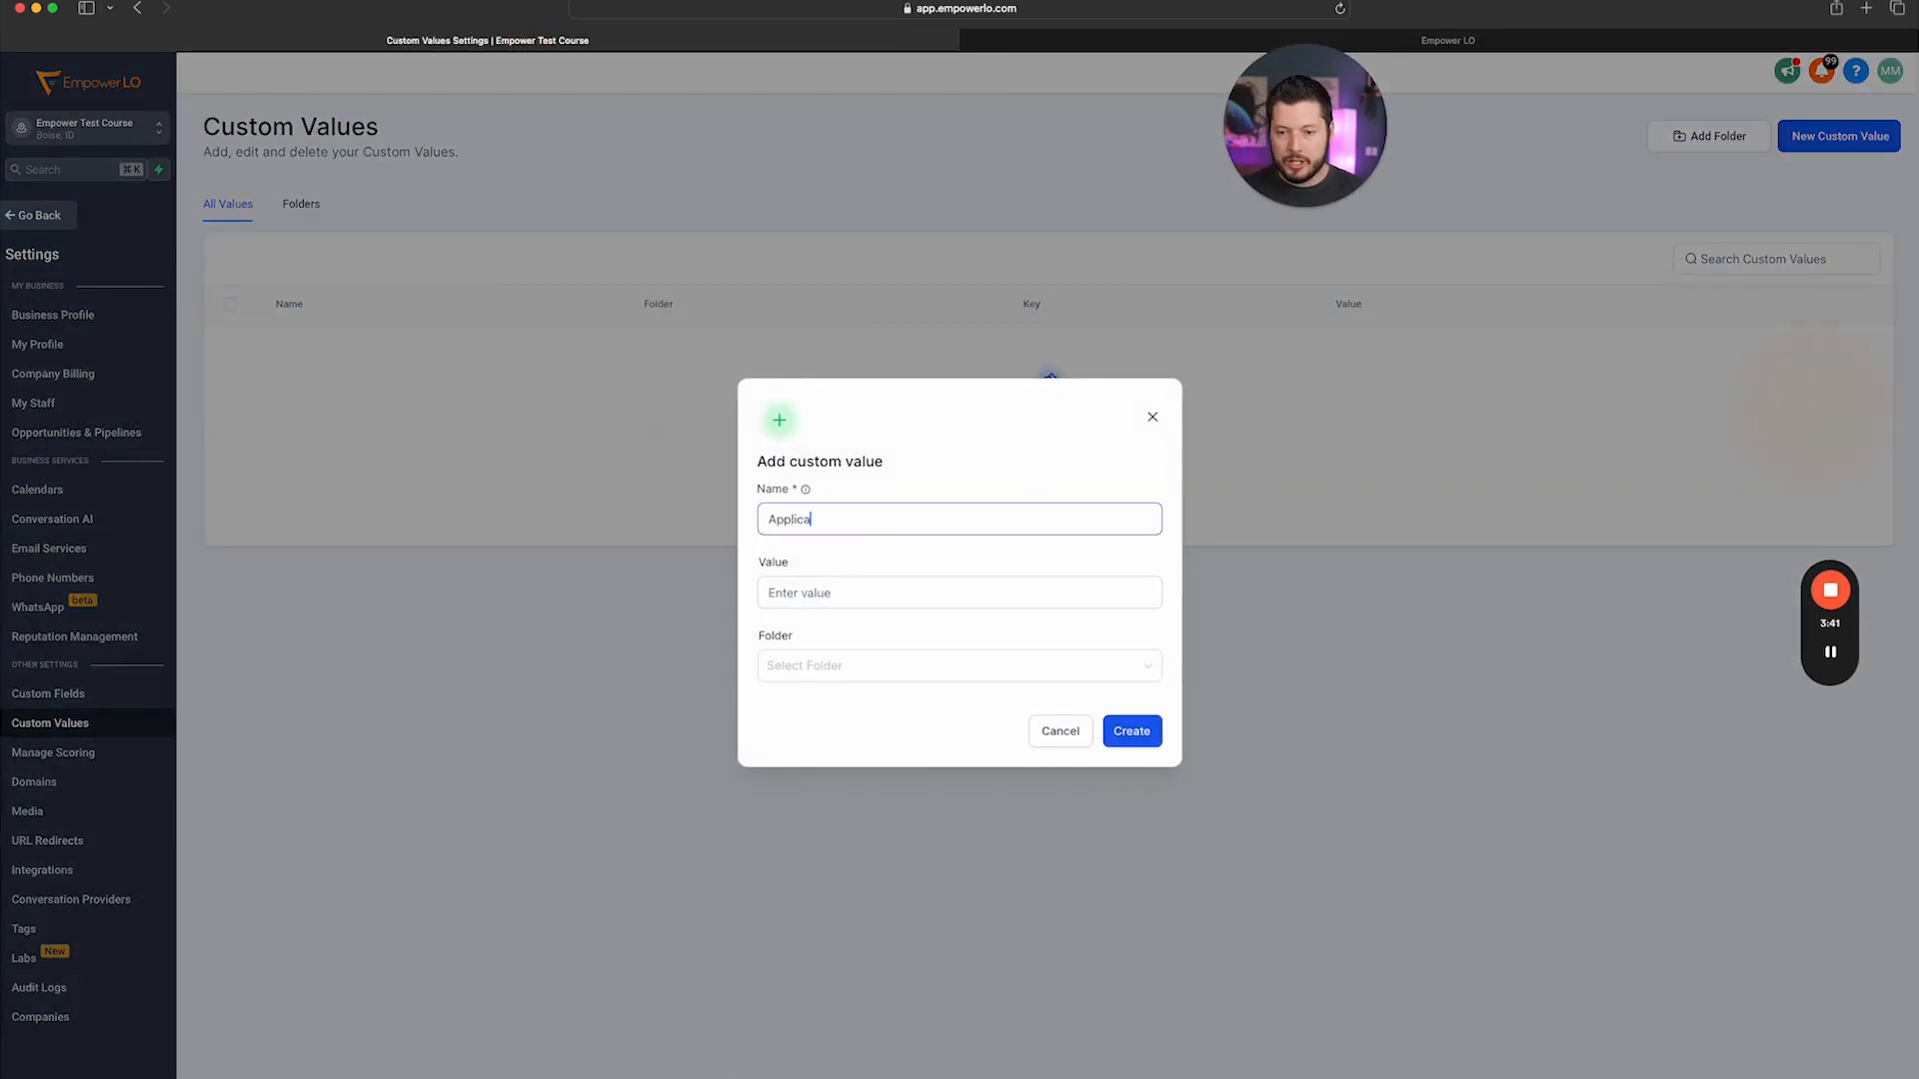
type("tion Link")
key("Tab")
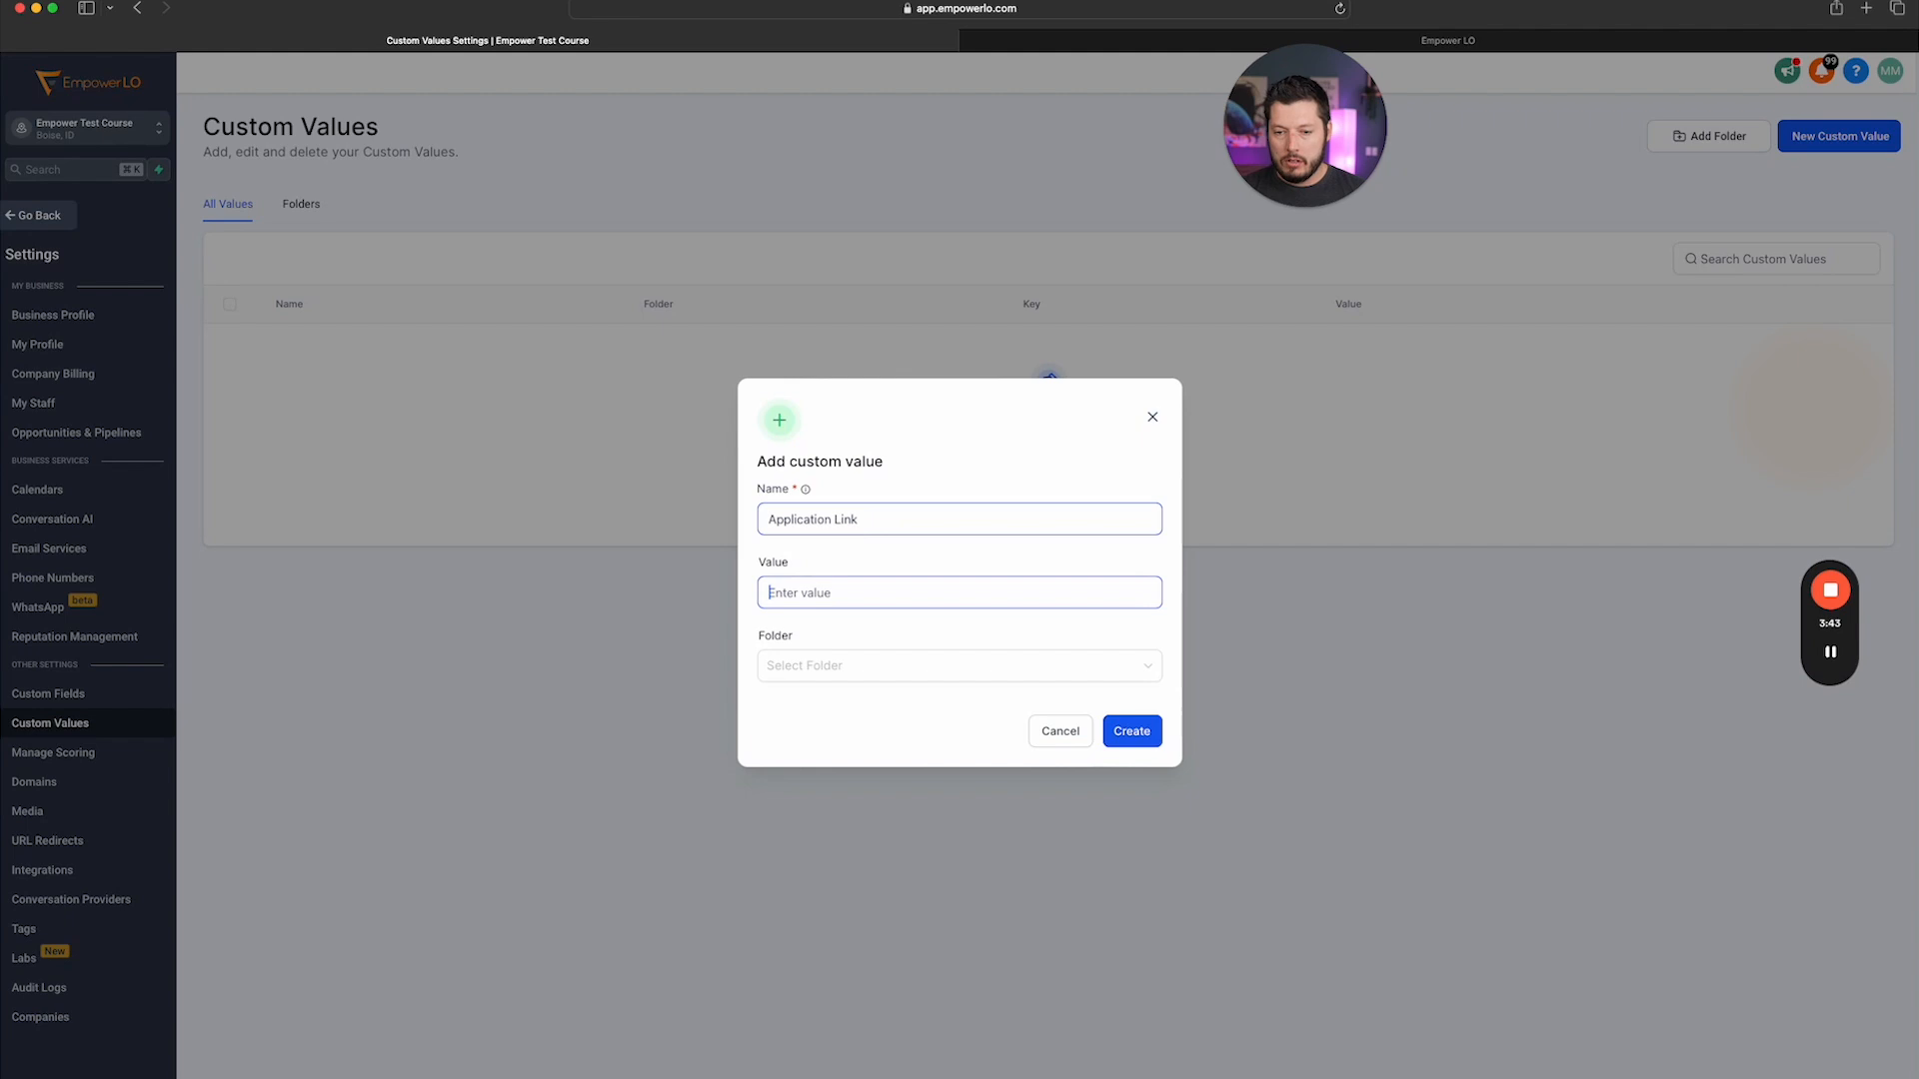
type("http")
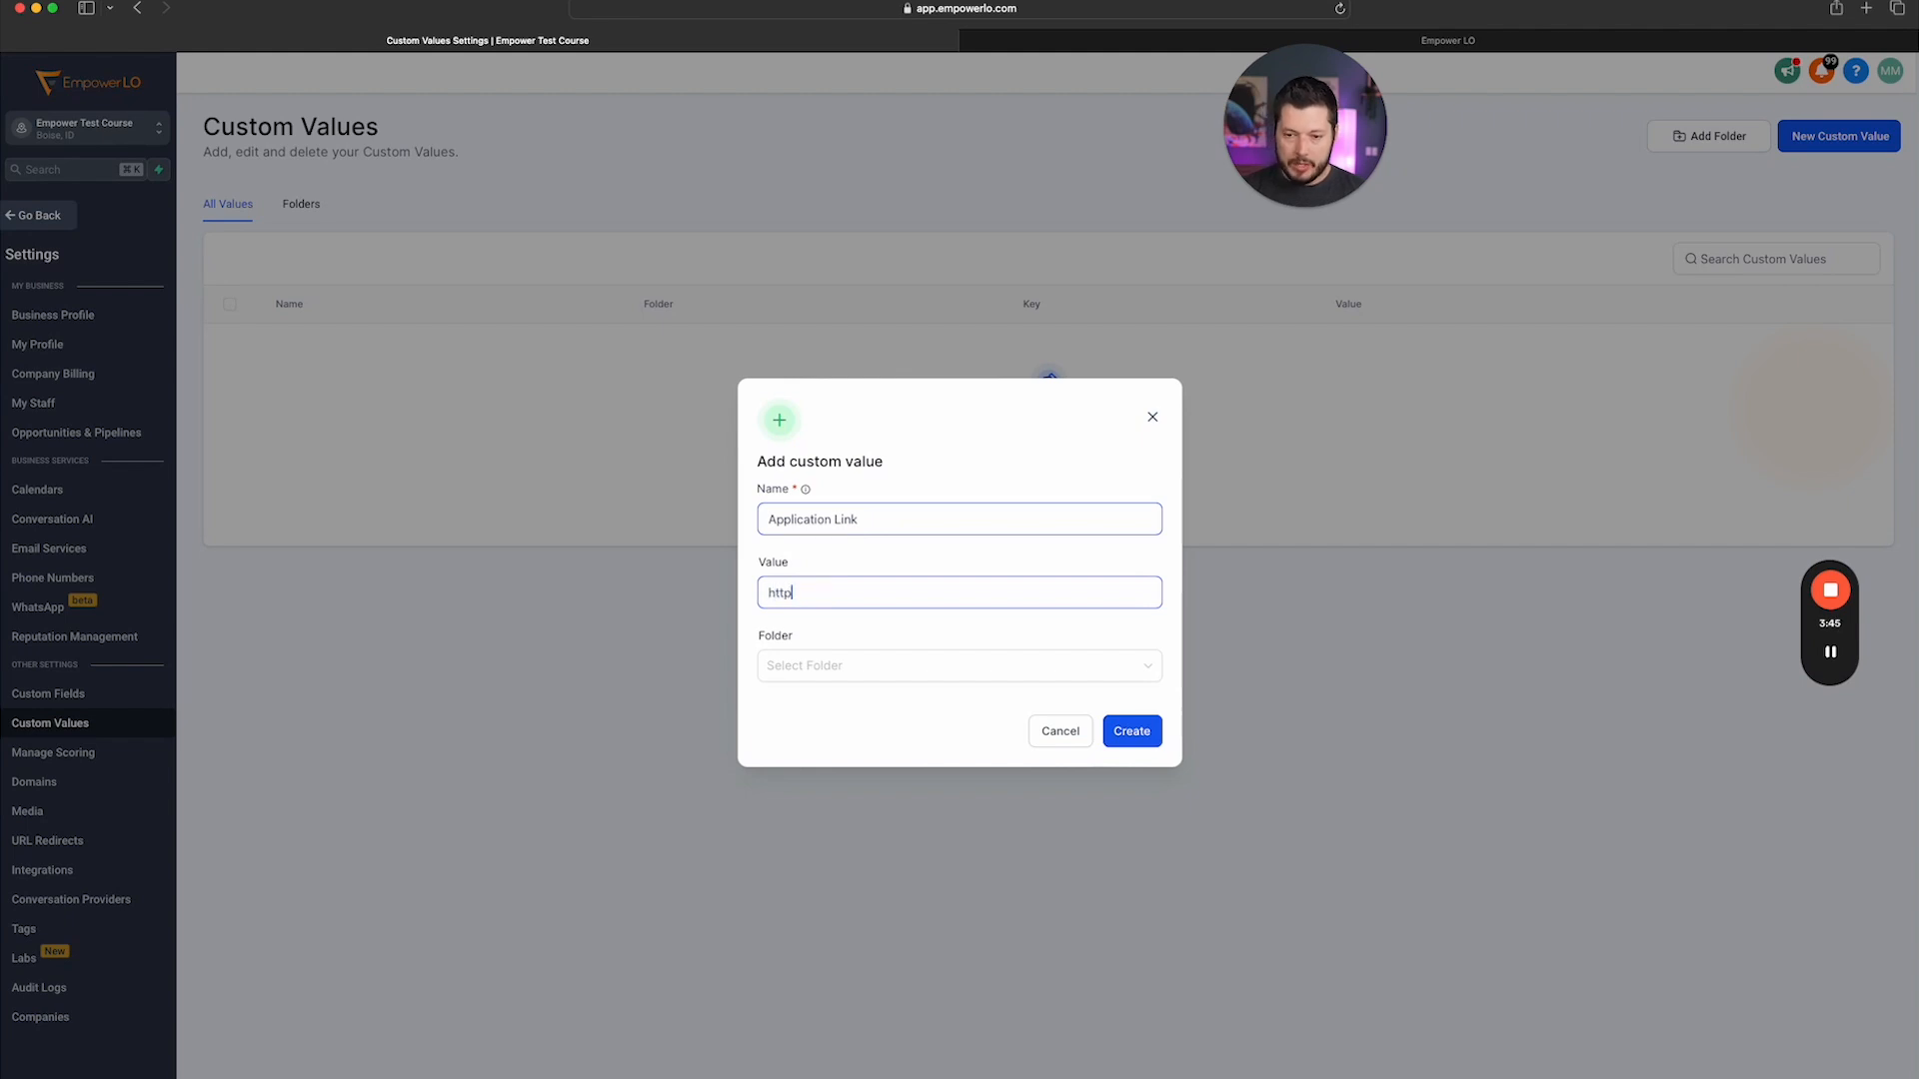
type("s://exampleapplica")
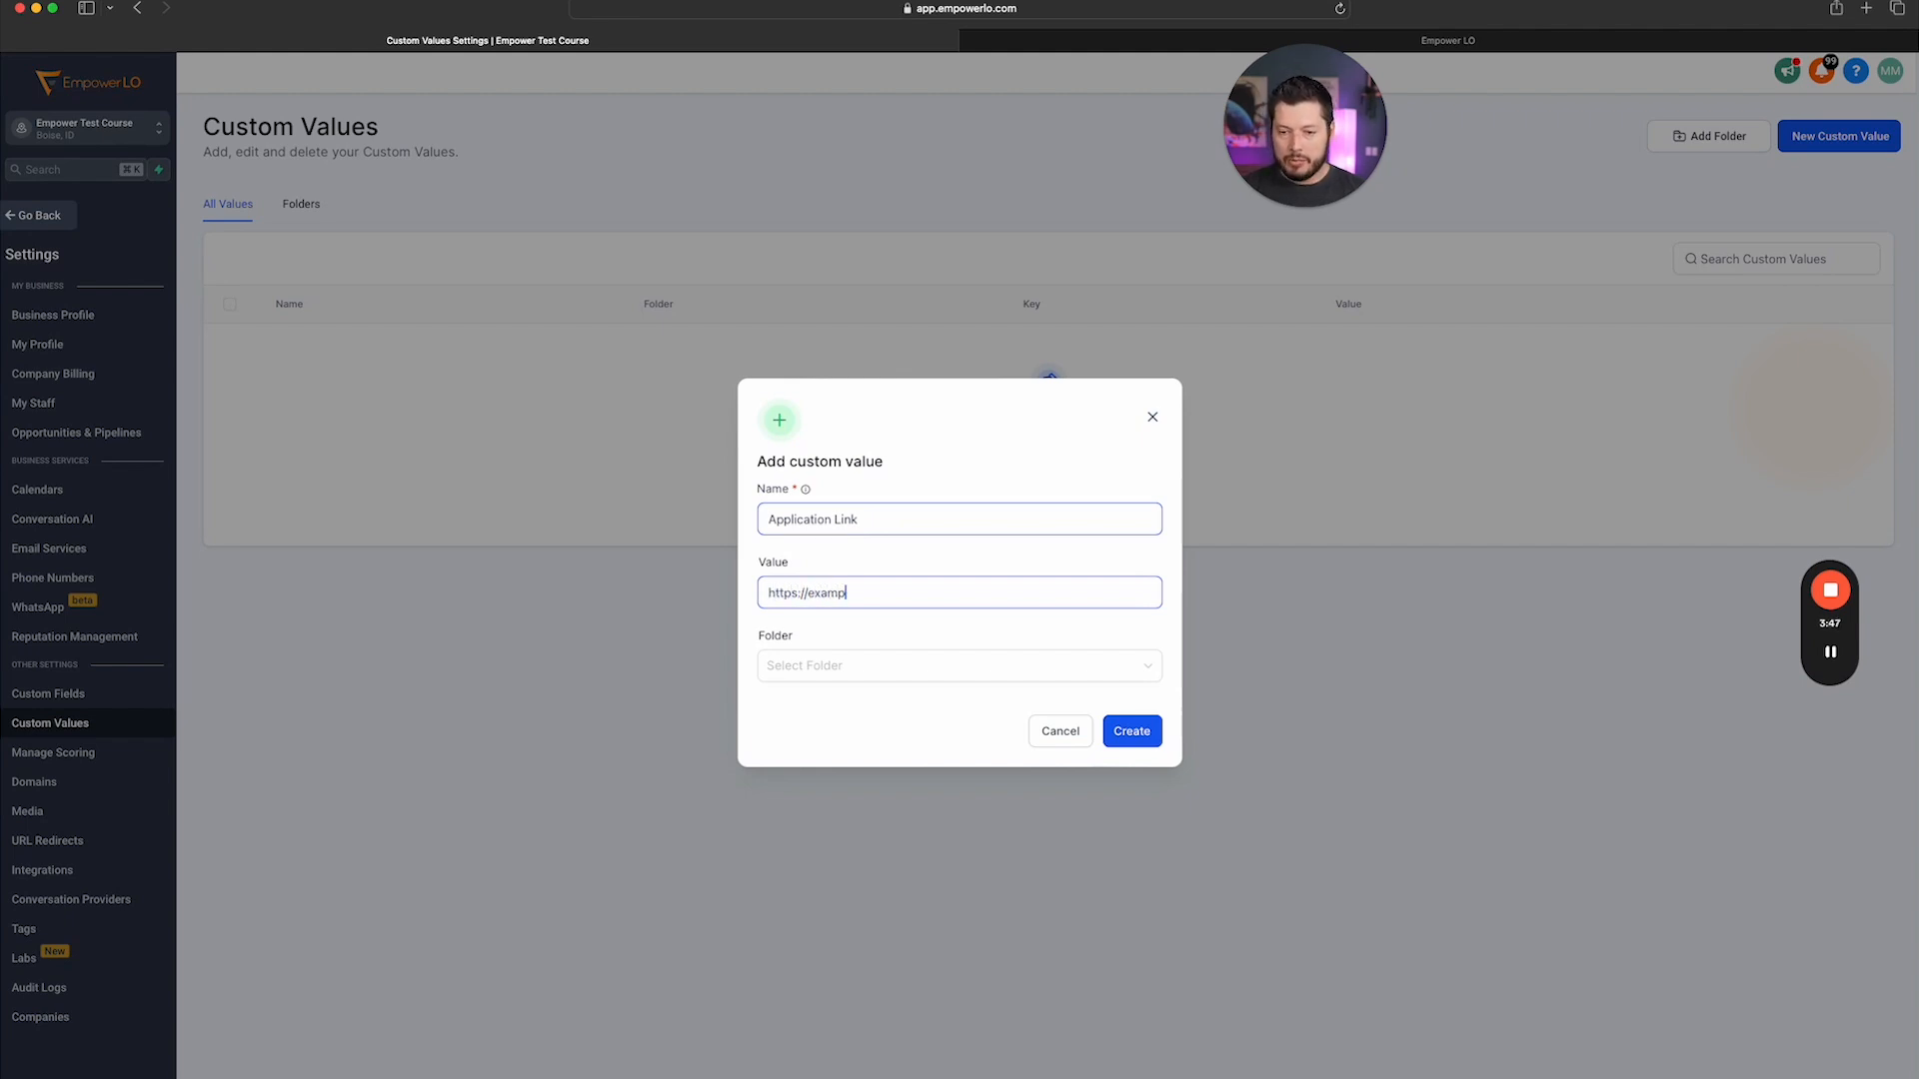
type("link.com")
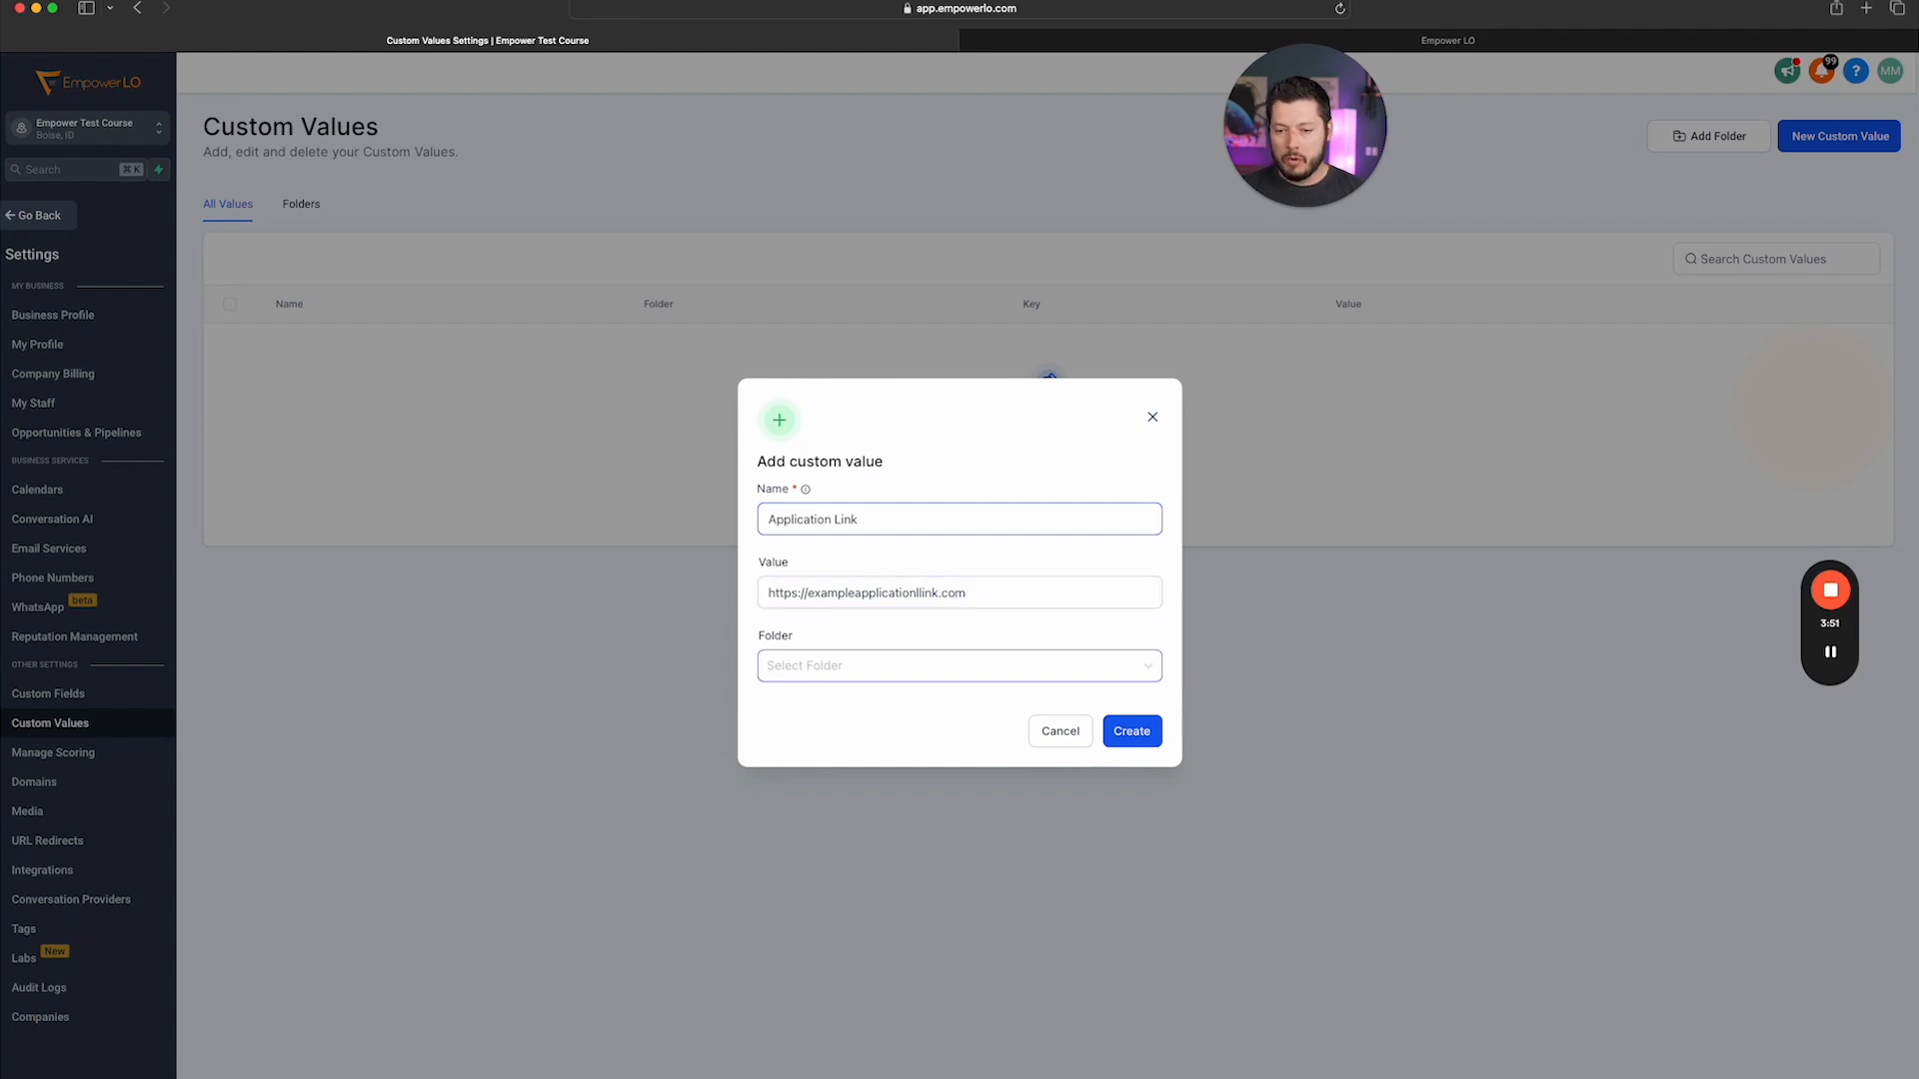
left_click(987, 661)
left_click(1145, 730)
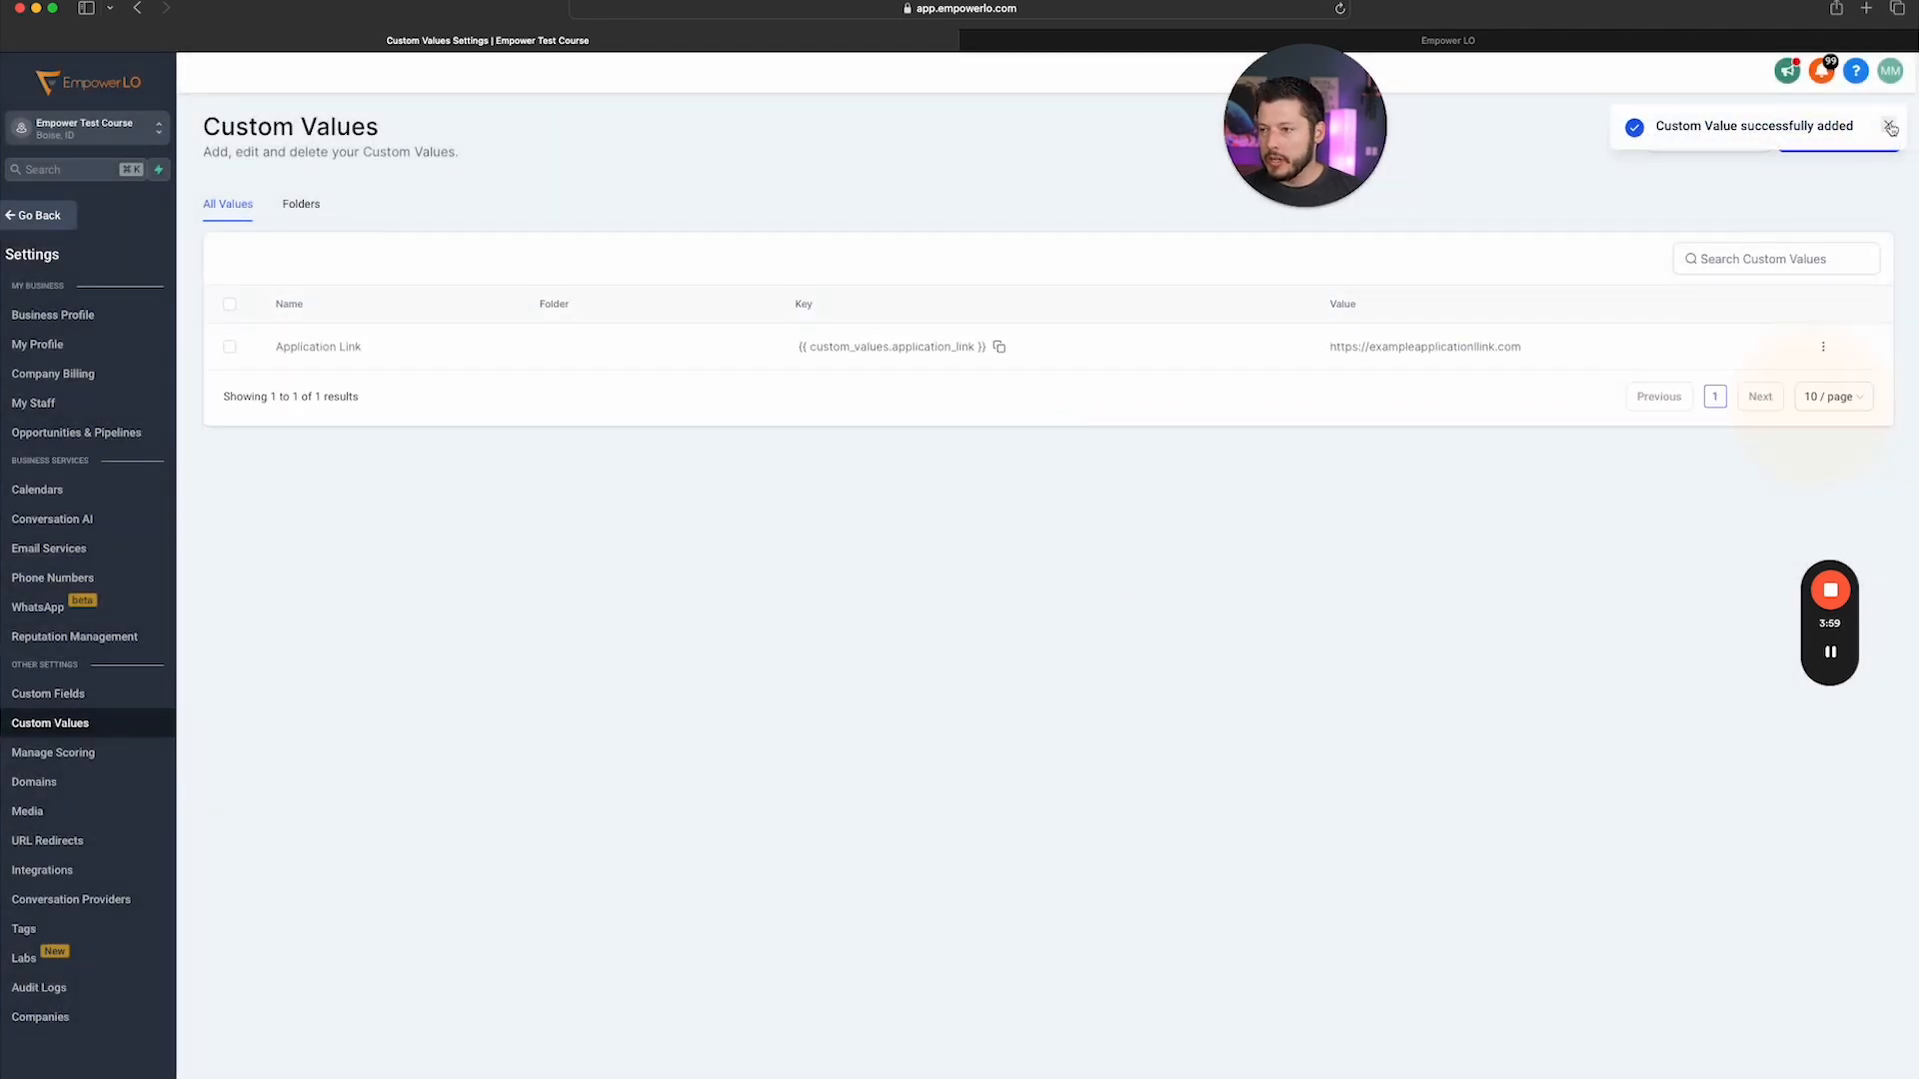
Create a custom value folder named Easy and open it from the folders list
left_click(1727, 136)
left_click(953, 582)
type("E")
key("BackSpace")
type("Easy")
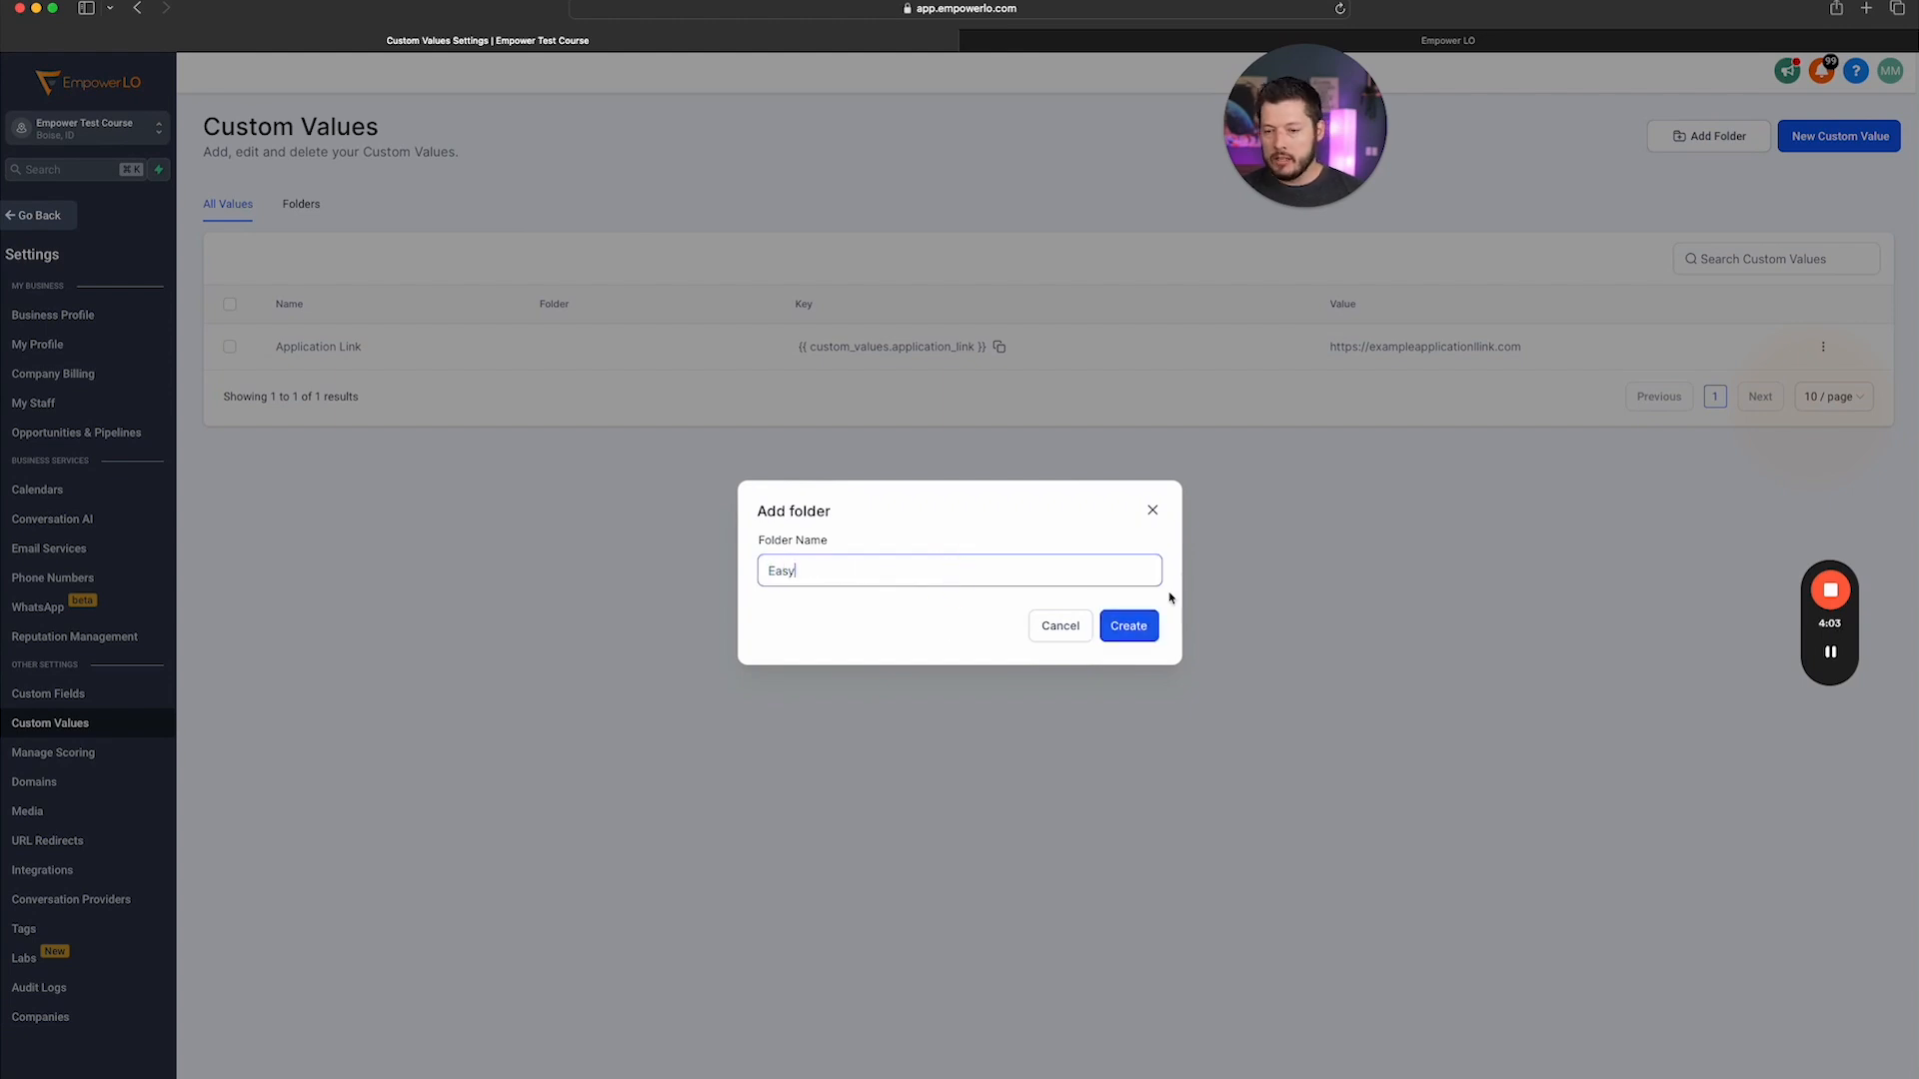
left_click(1149, 628)
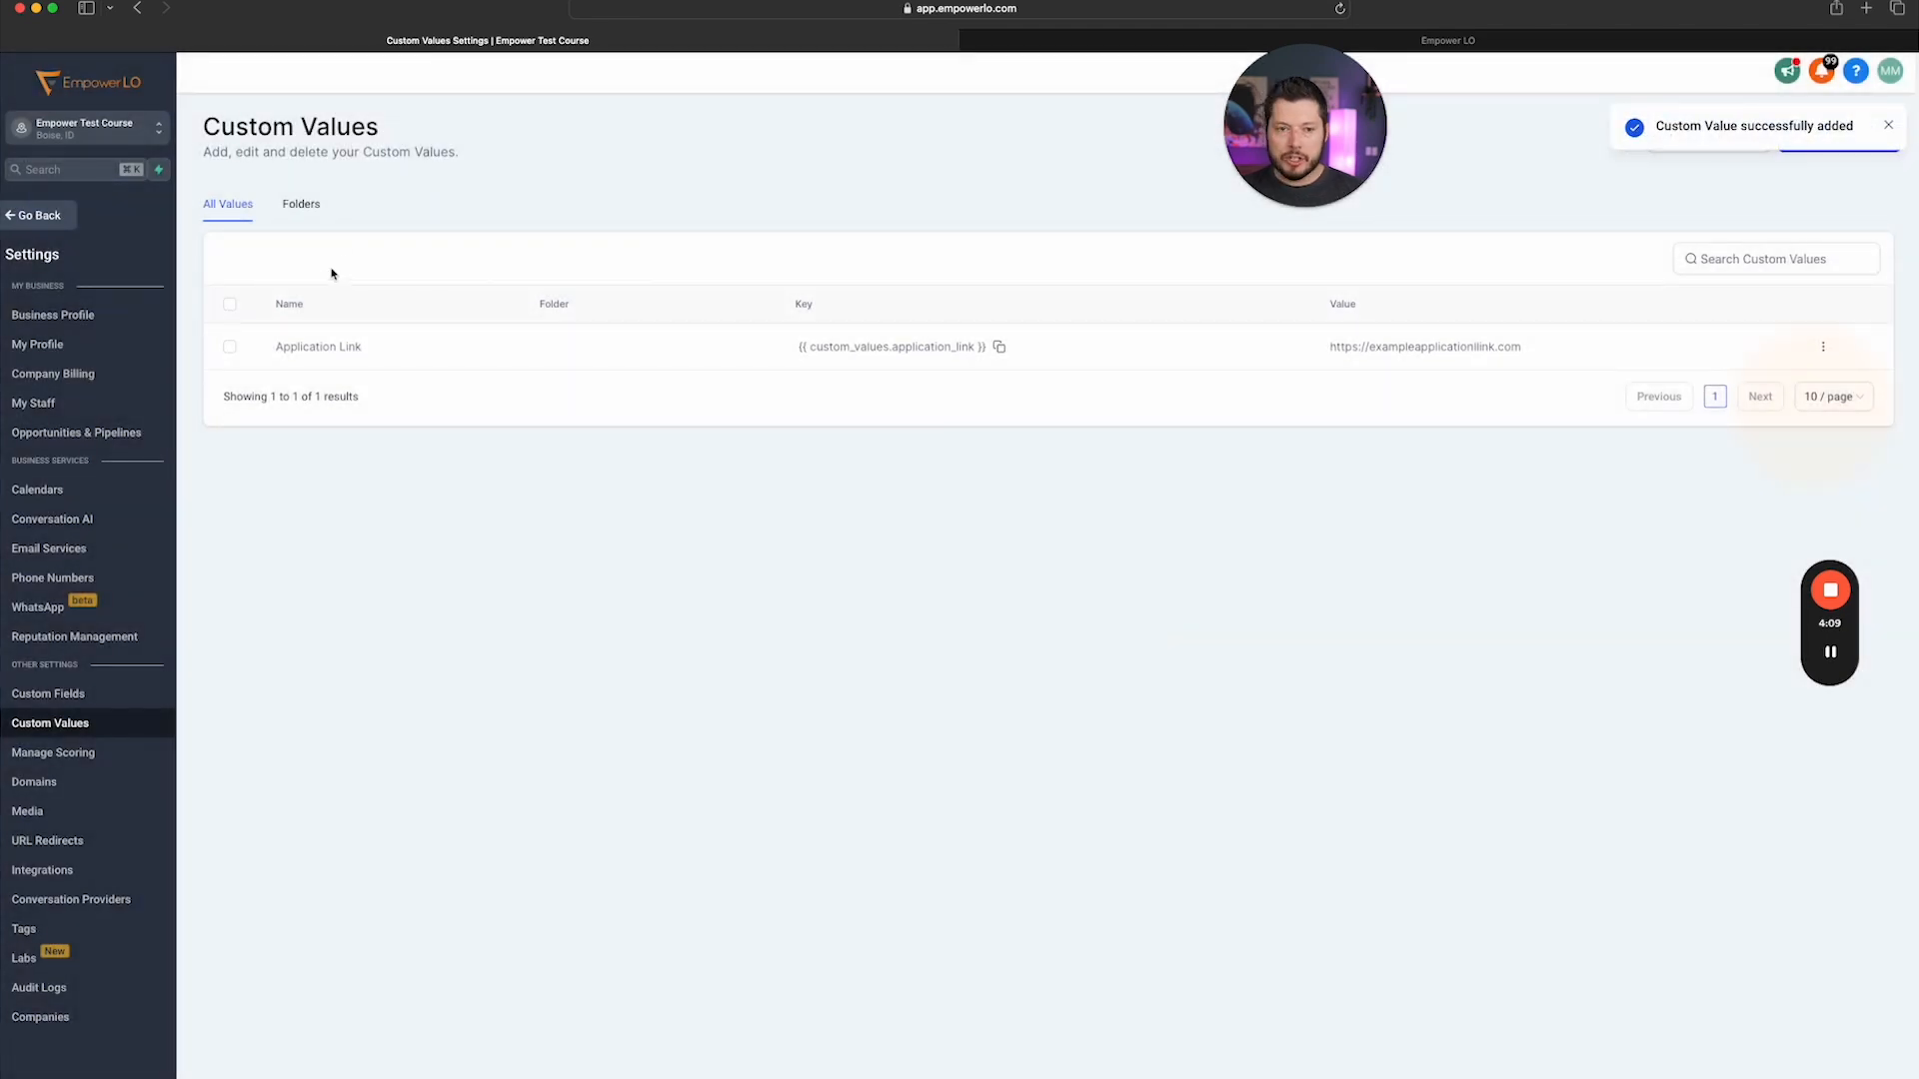
left_click(293, 204)
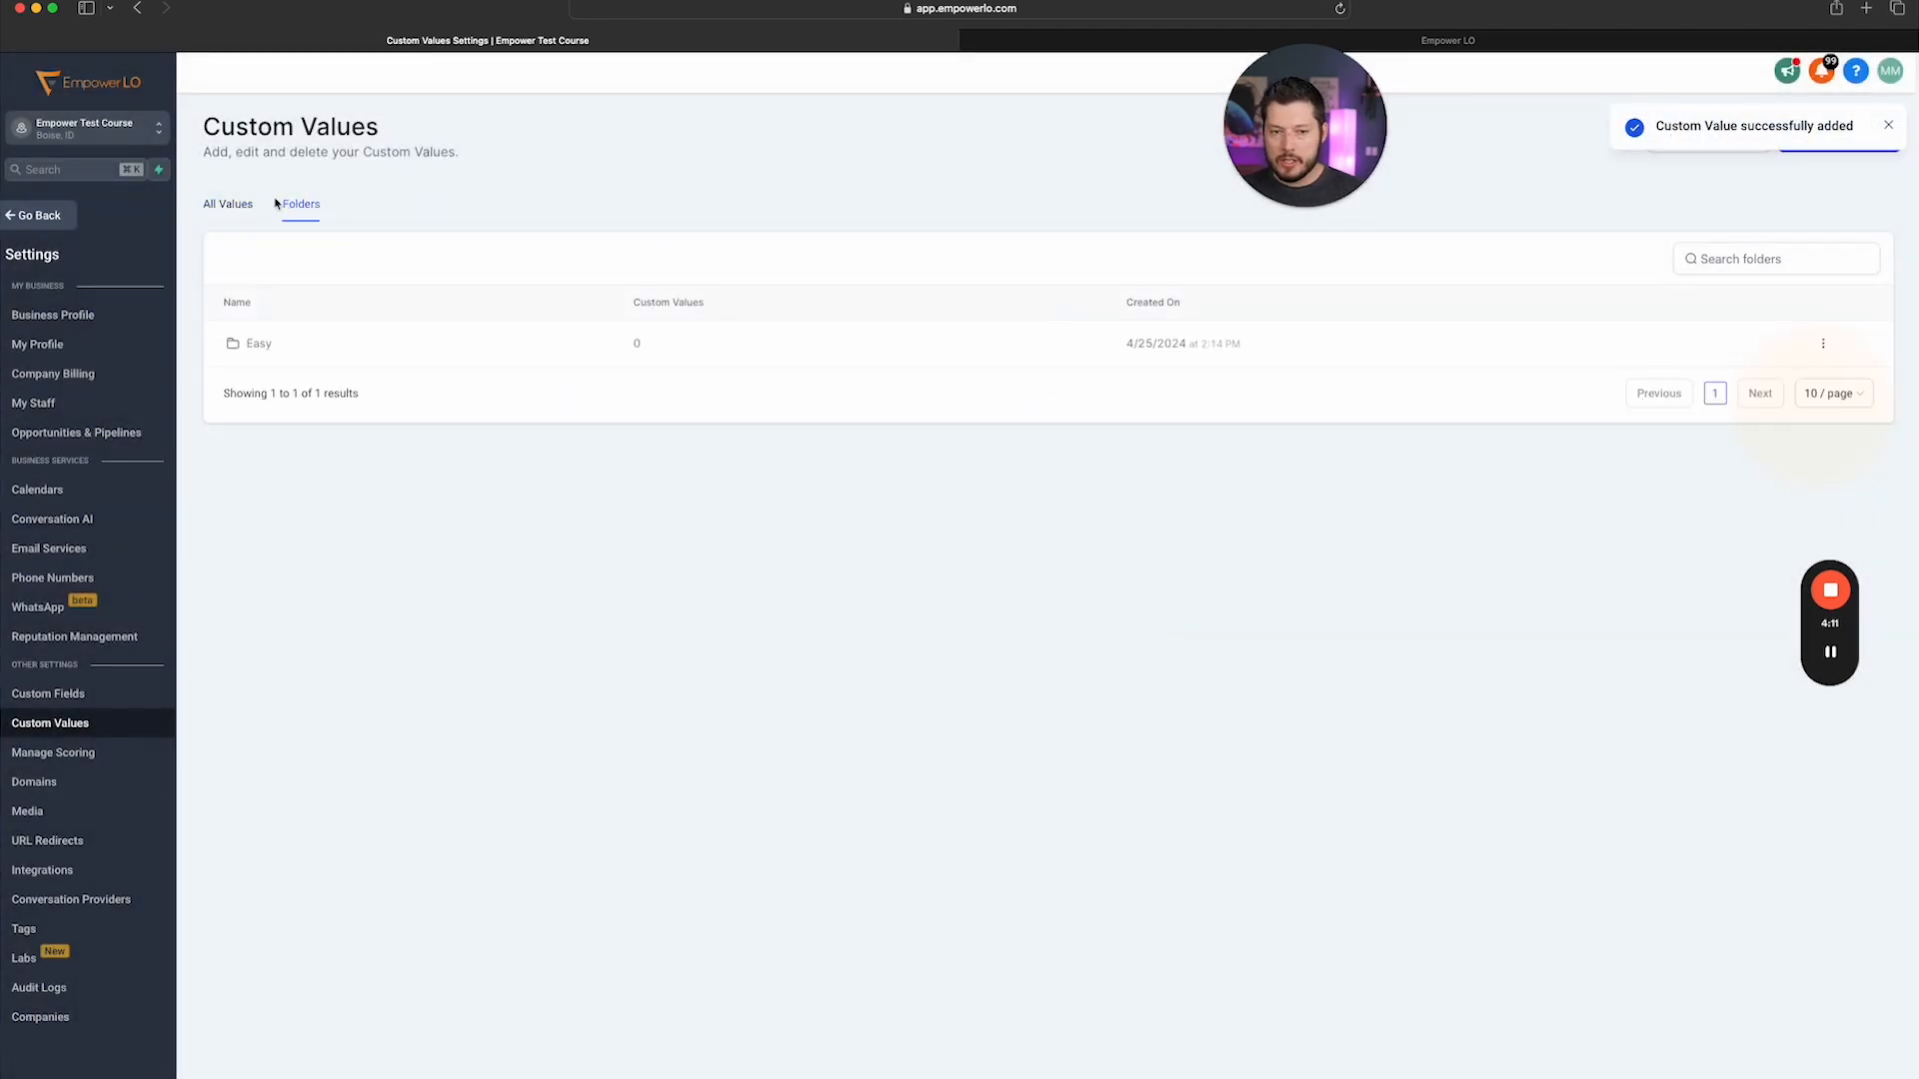
left_click(258, 343)
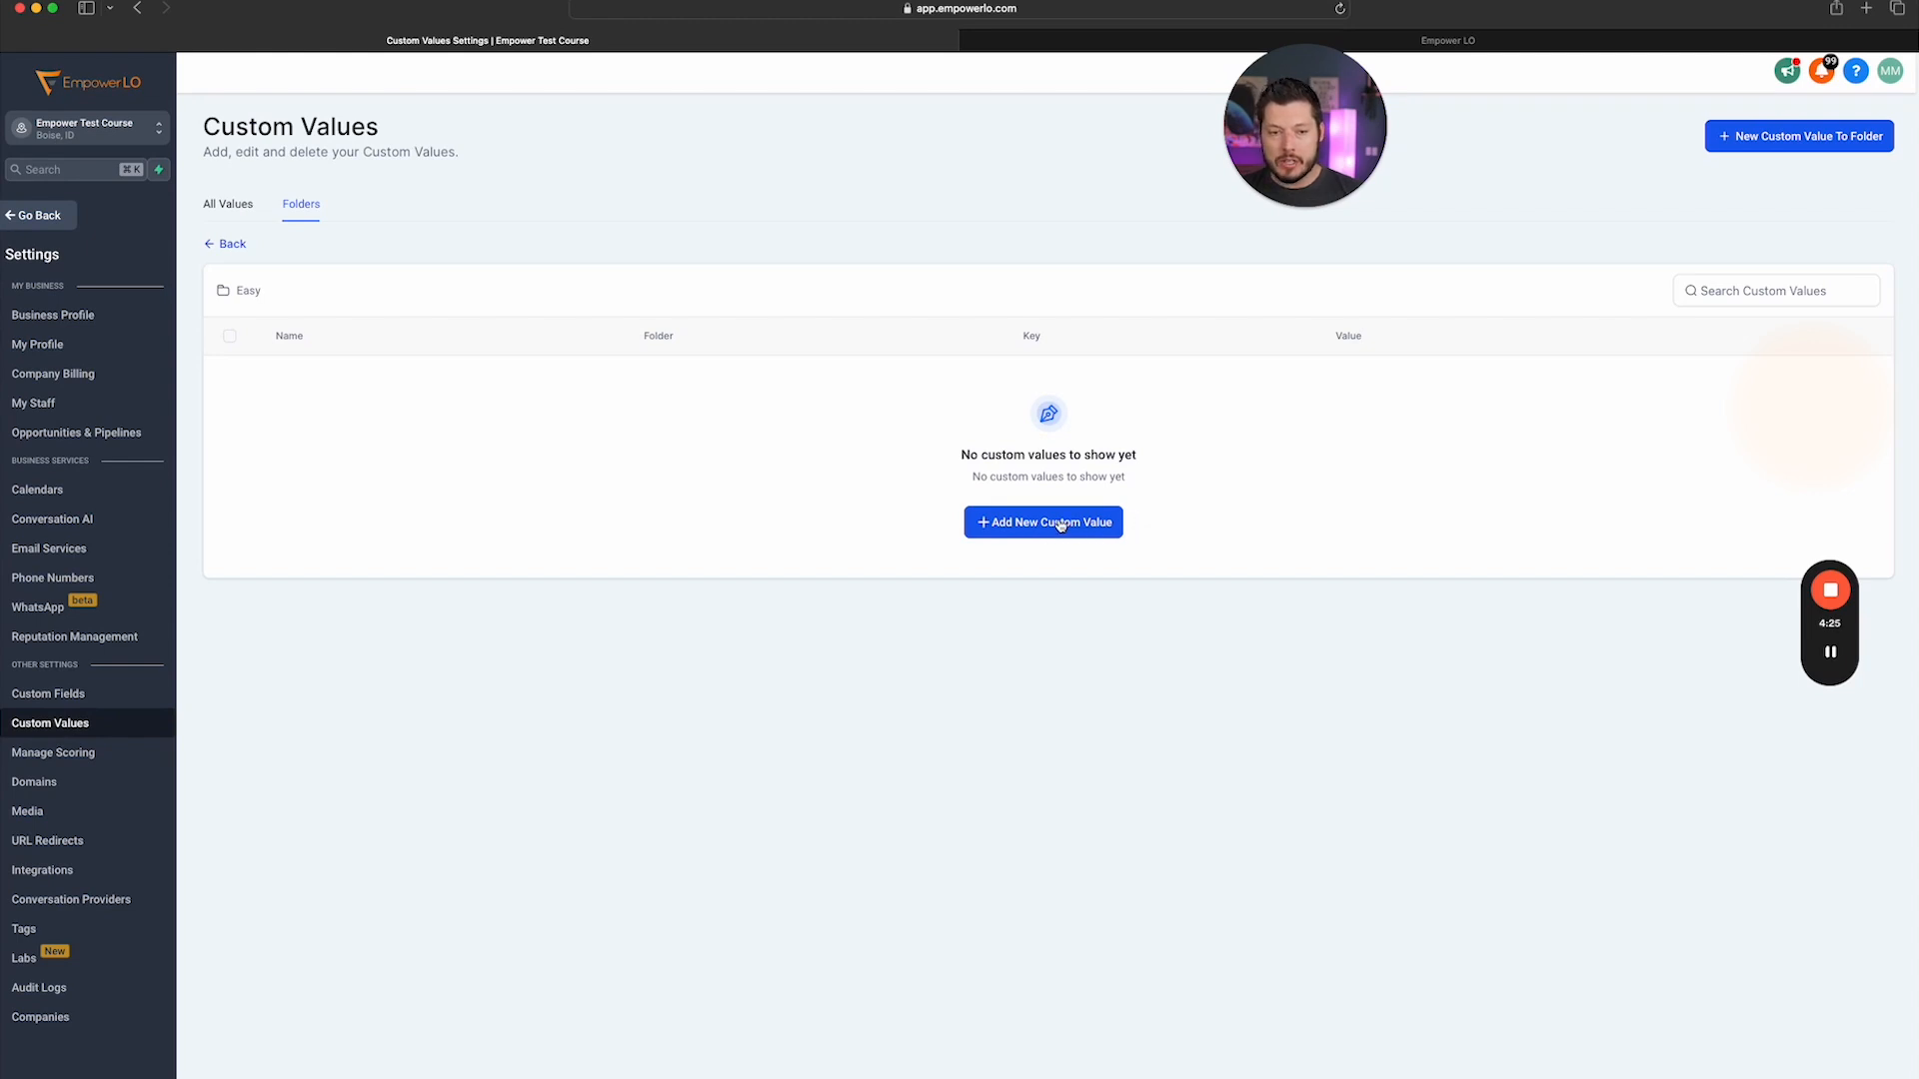
Move the Application Link custom value into the Easy folder from the list of all values
left_click(228, 204)
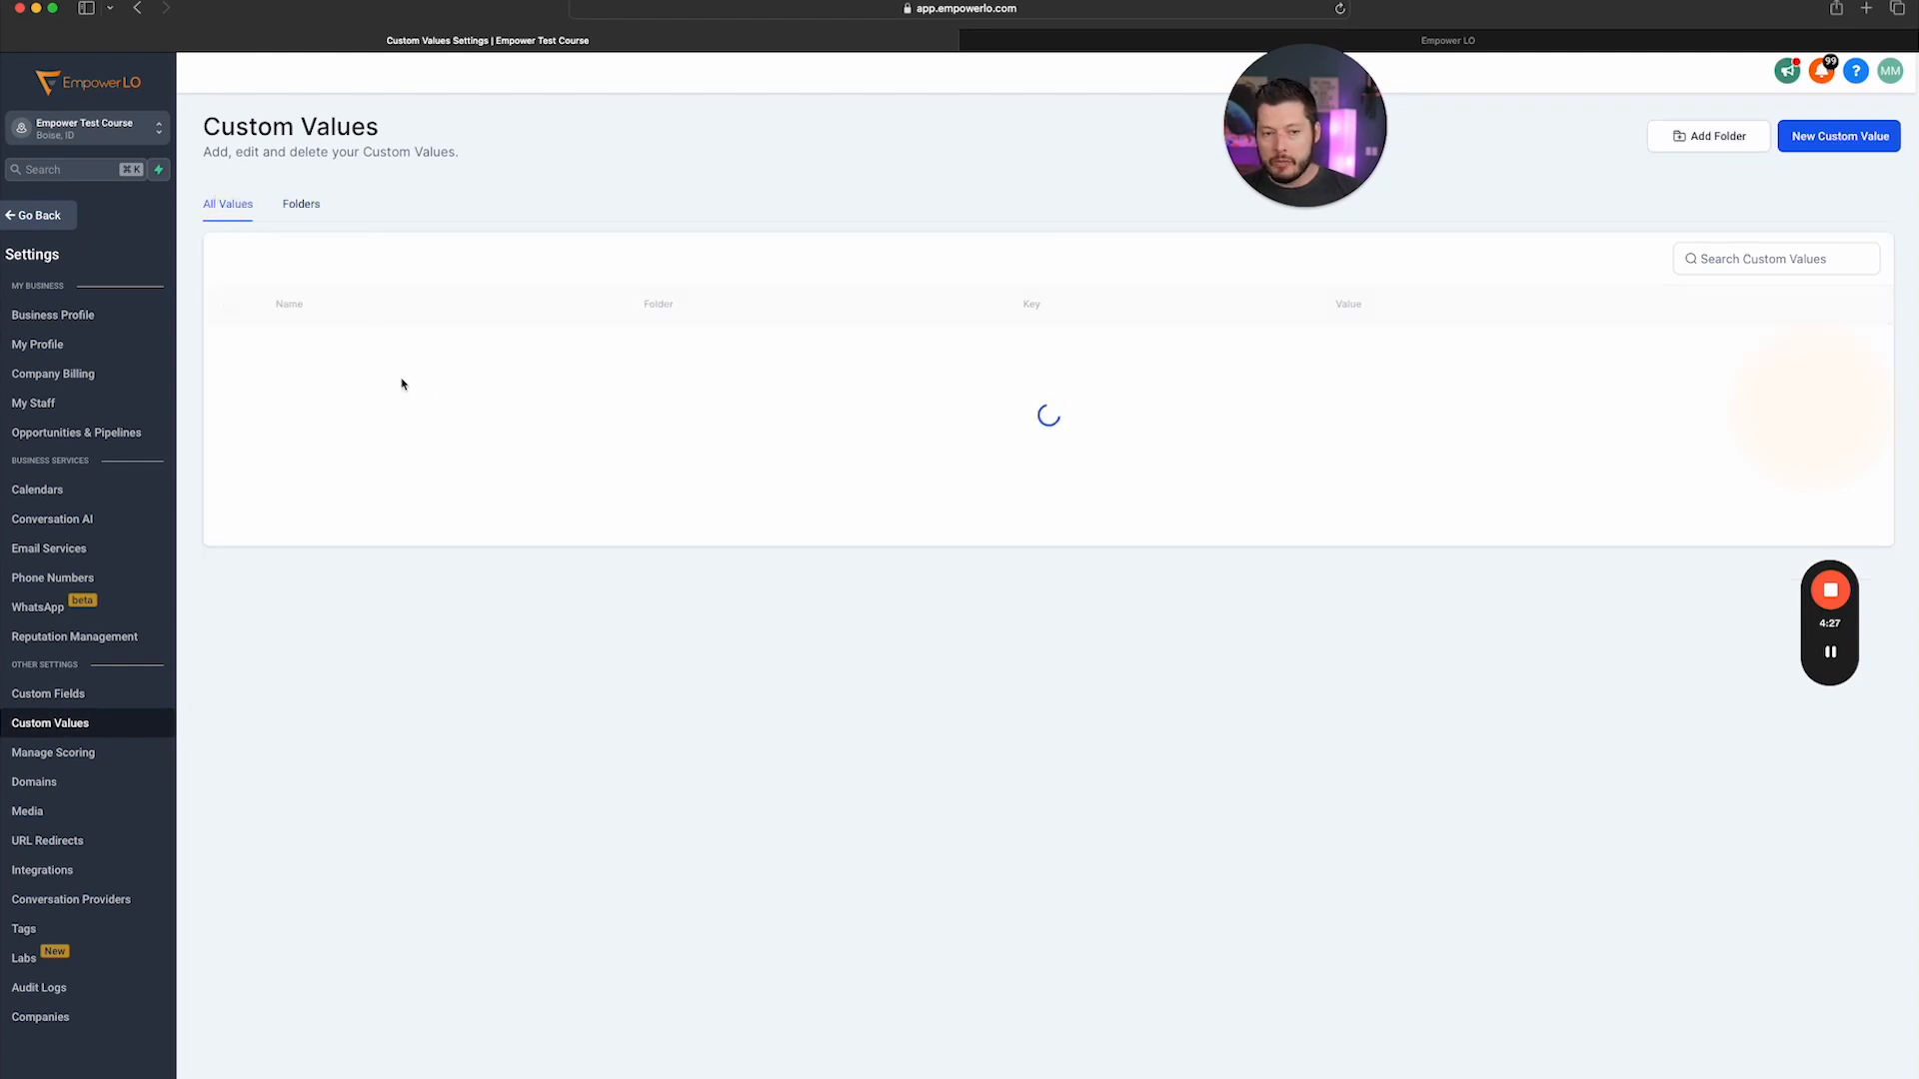
left_click(229, 348)
left_click(260, 258)
left_click(255, 297)
left_click(980, 559)
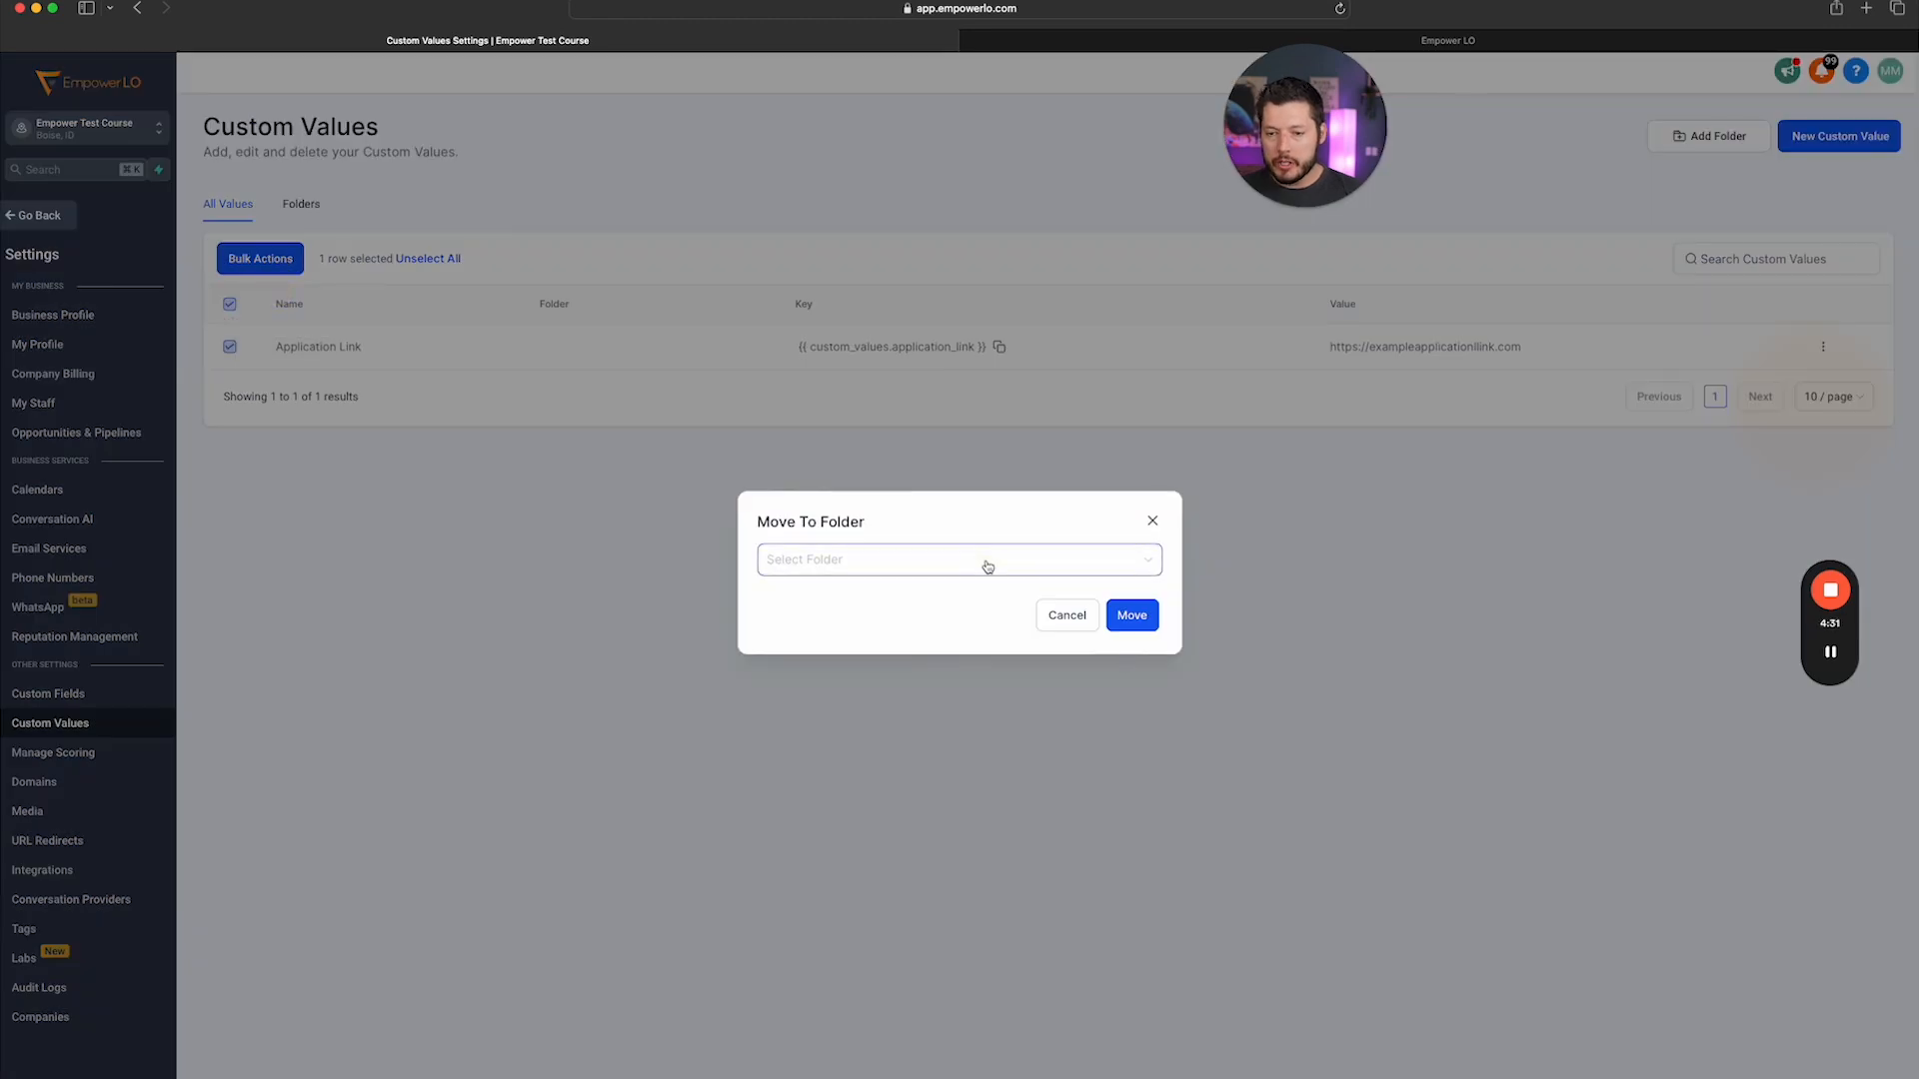
left_click(840, 616)
left_click(1133, 616)
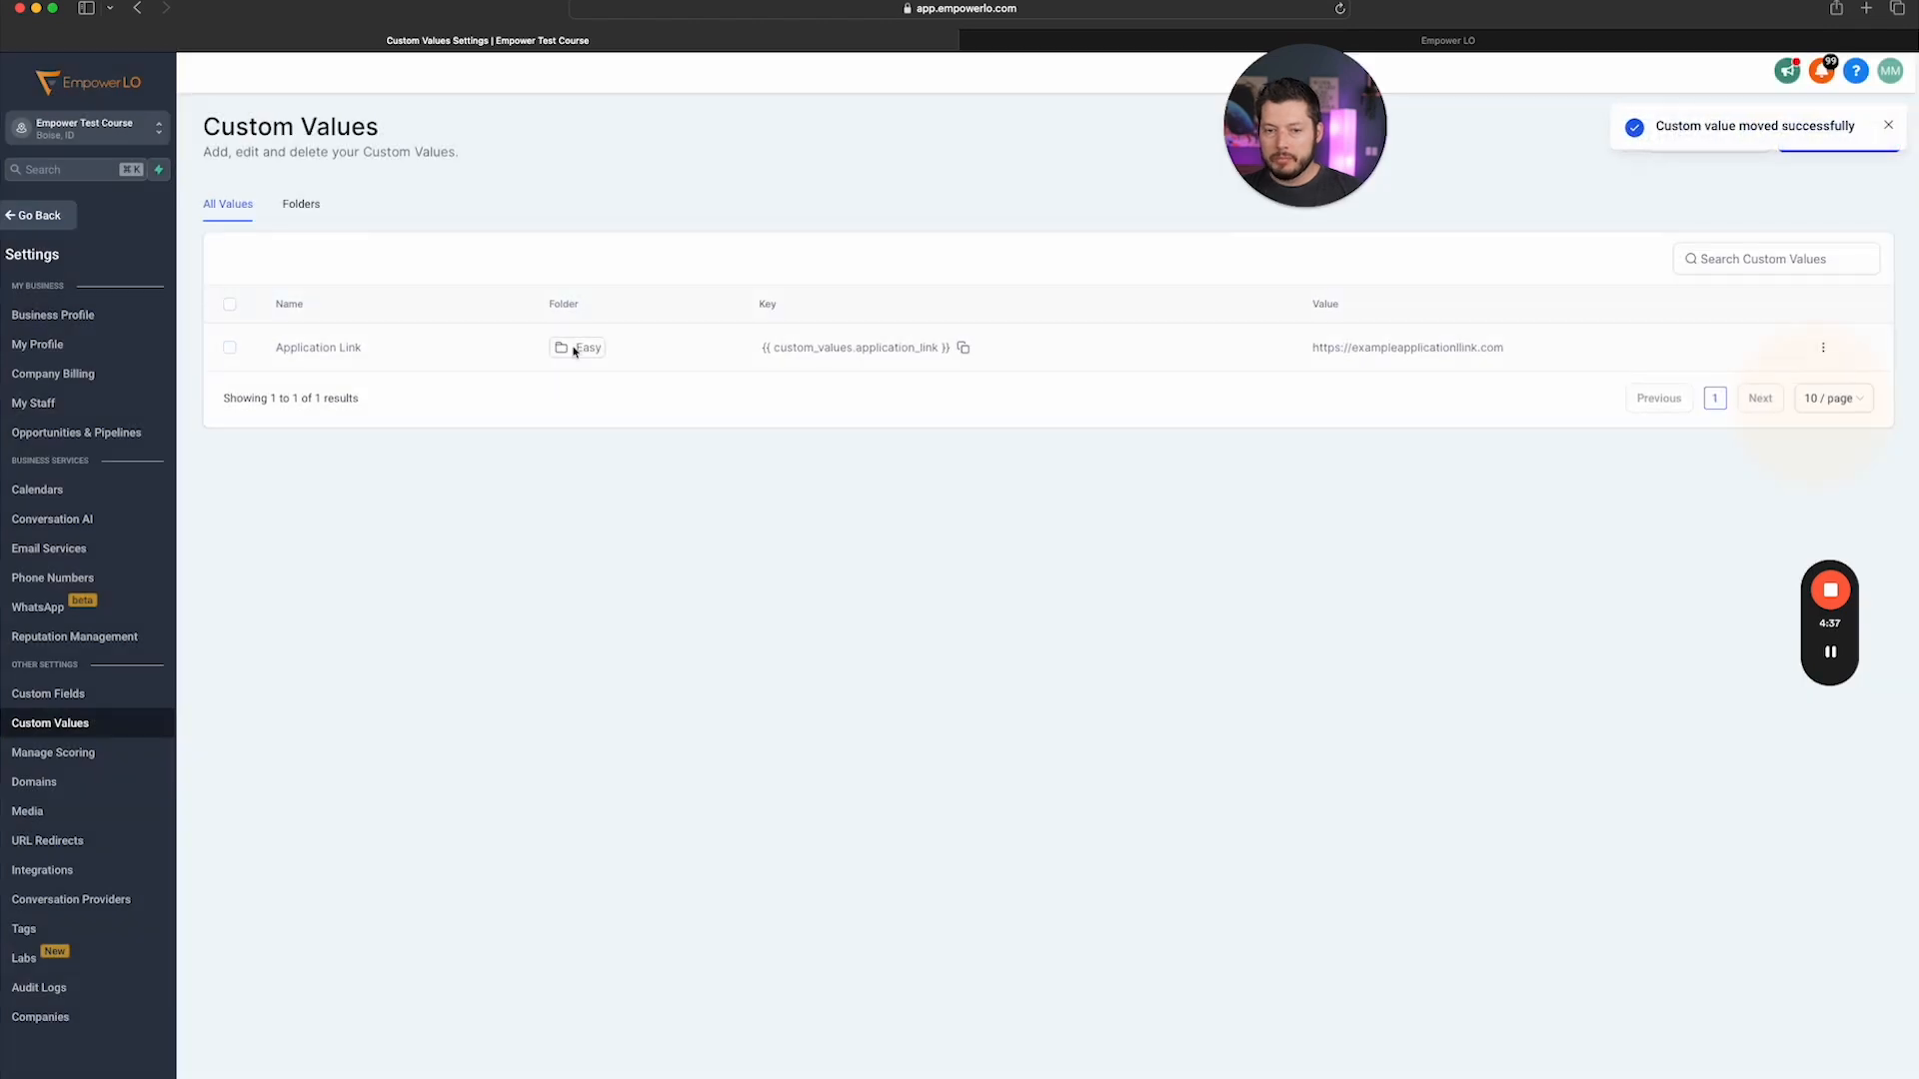
Check the contents of the Easy folder, then return to the list of all custom values
left_click(571, 347)
left_click(303, 205)
left_click(264, 350)
left_click(249, 205)
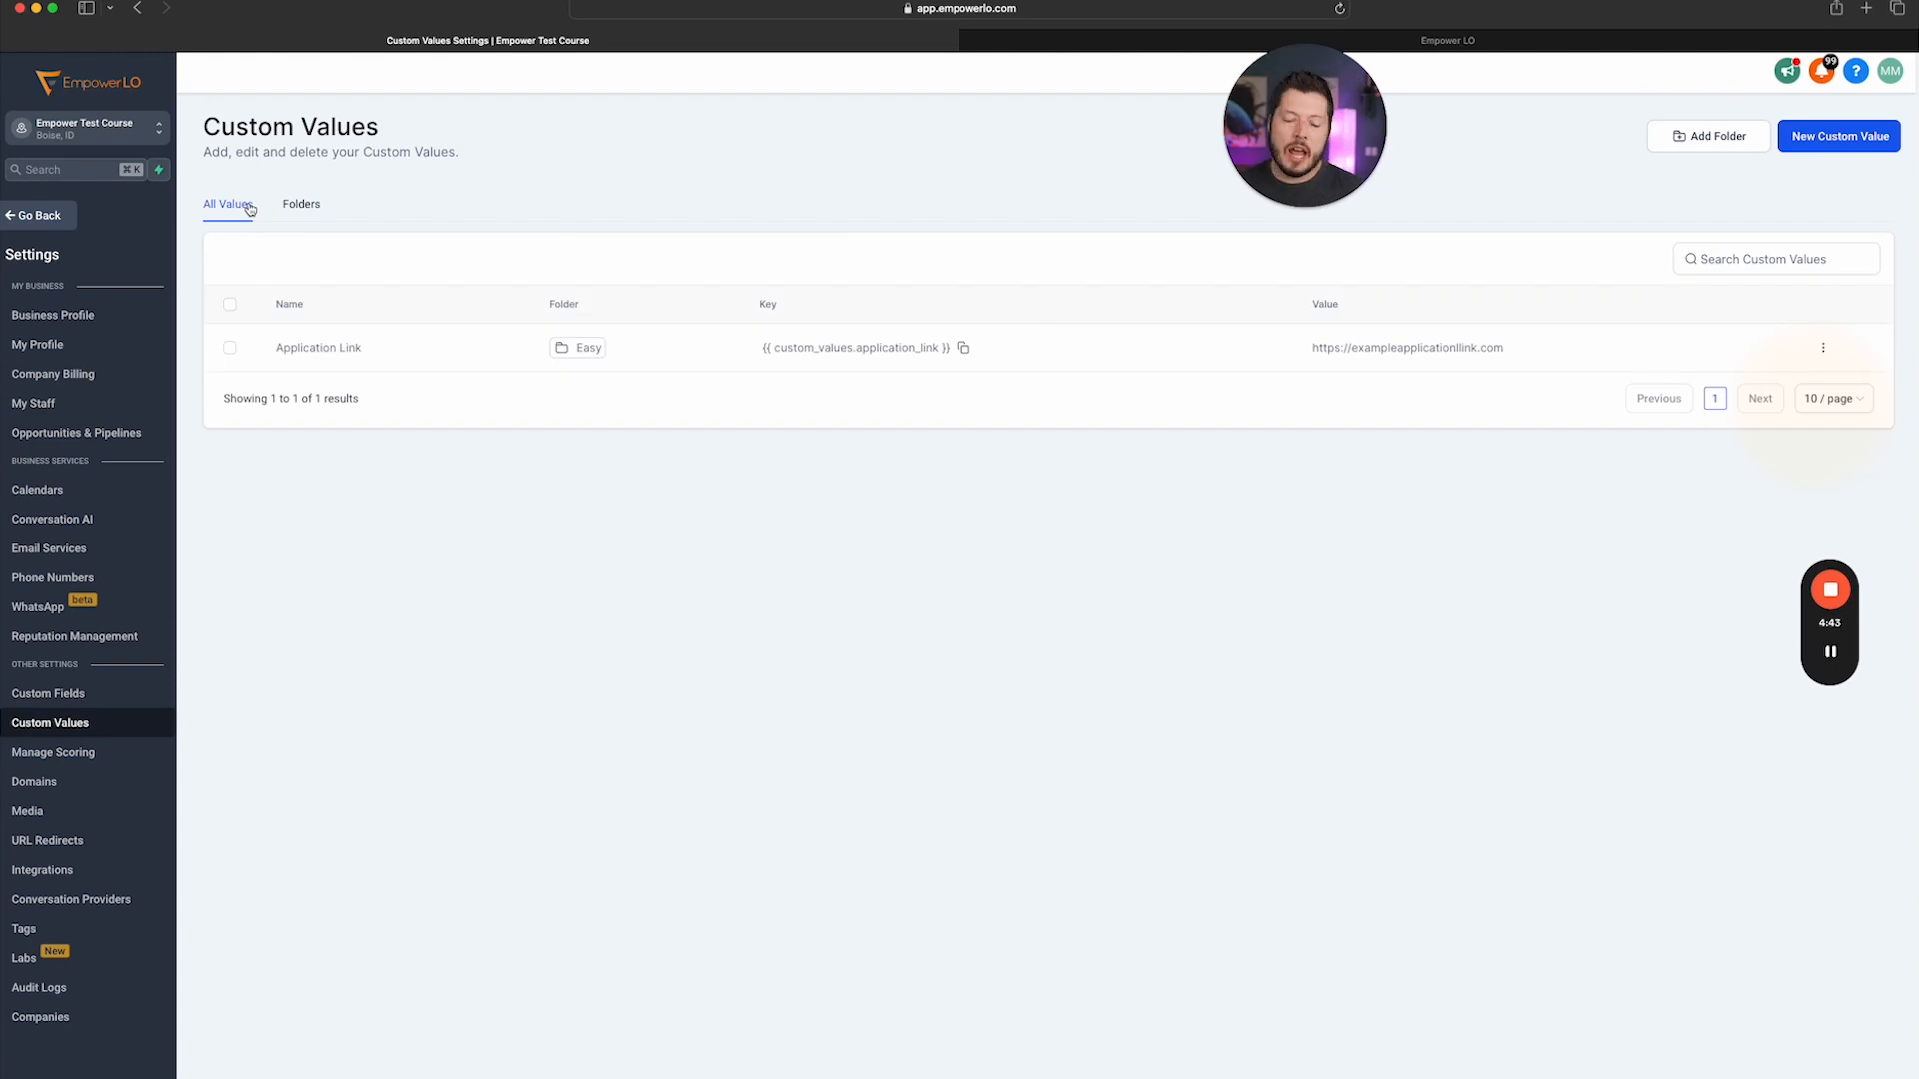